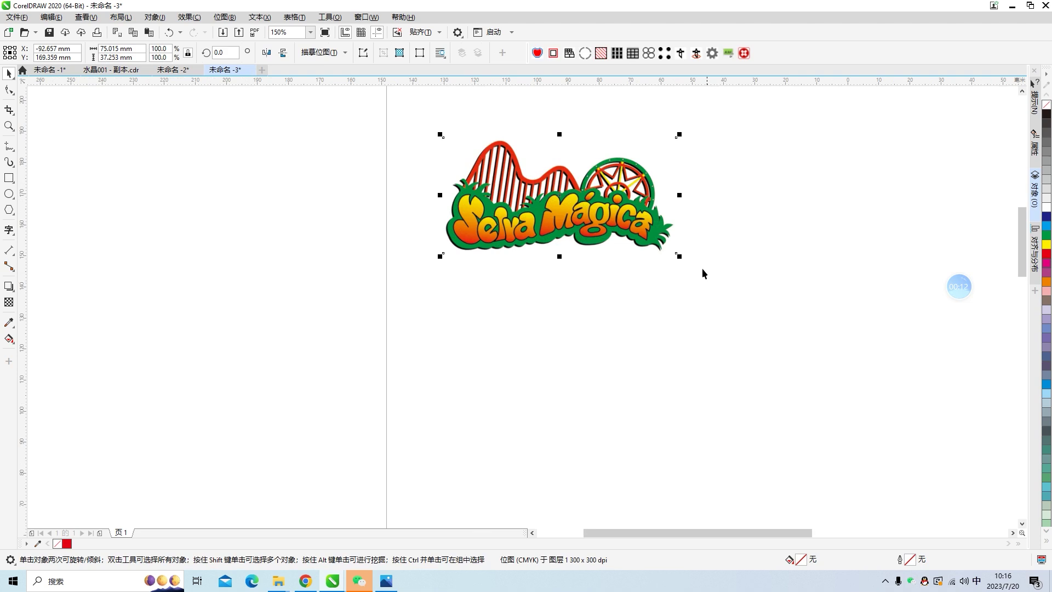
- Shrink the Selva Mágica logo to about 50.7 × 25.2 mm and place it near the page's upper-left corner
drag(680, 256, 601, 219)
click(607, 255)
scroll(547, 280, down, 4)
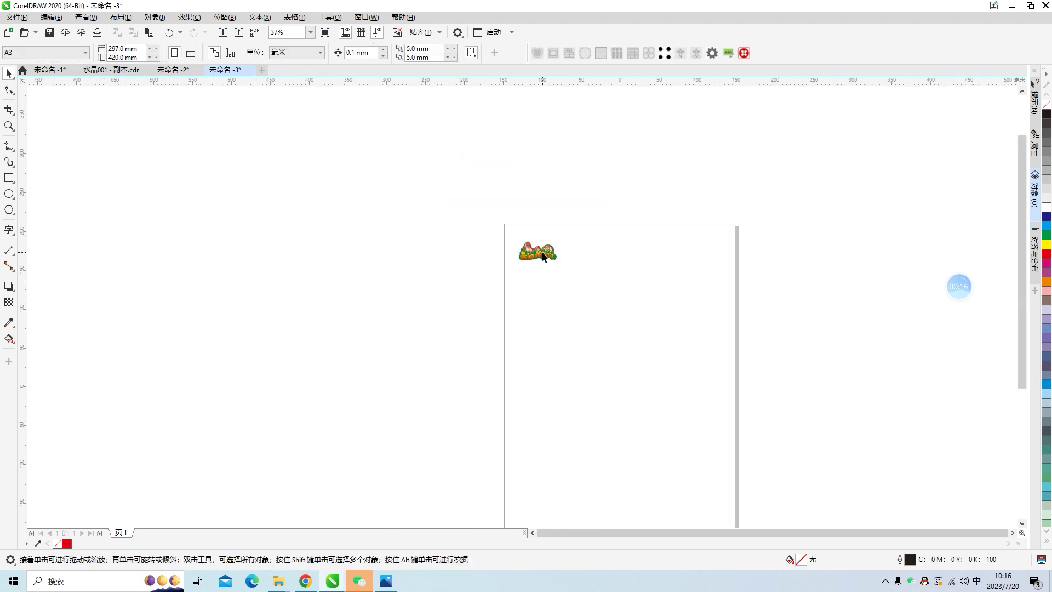
click(546, 262)
drag(547, 261, 556, 260)
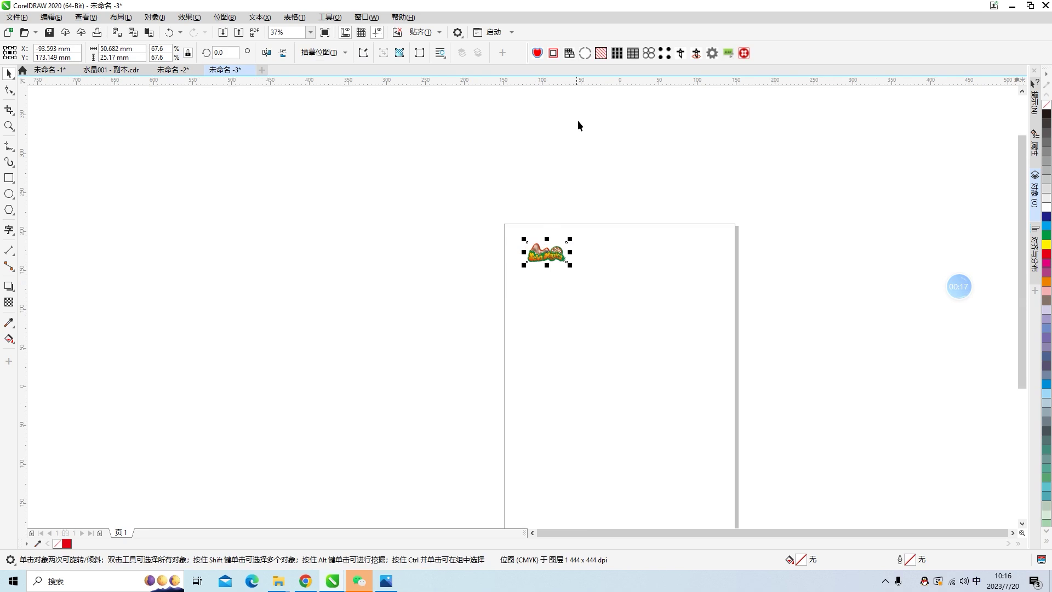
- Auto-fill the page with copies of the logo using 6 mm horizontal and 6 mm vertical spacing
click(617, 53)
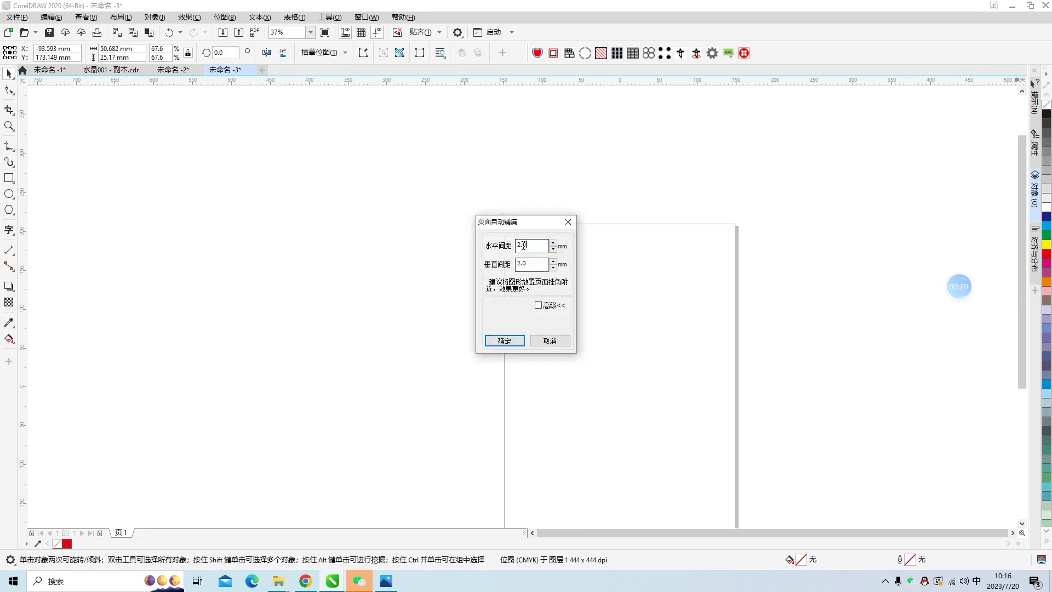
text(6)
key(Tab)
text(6)
click(505, 341)
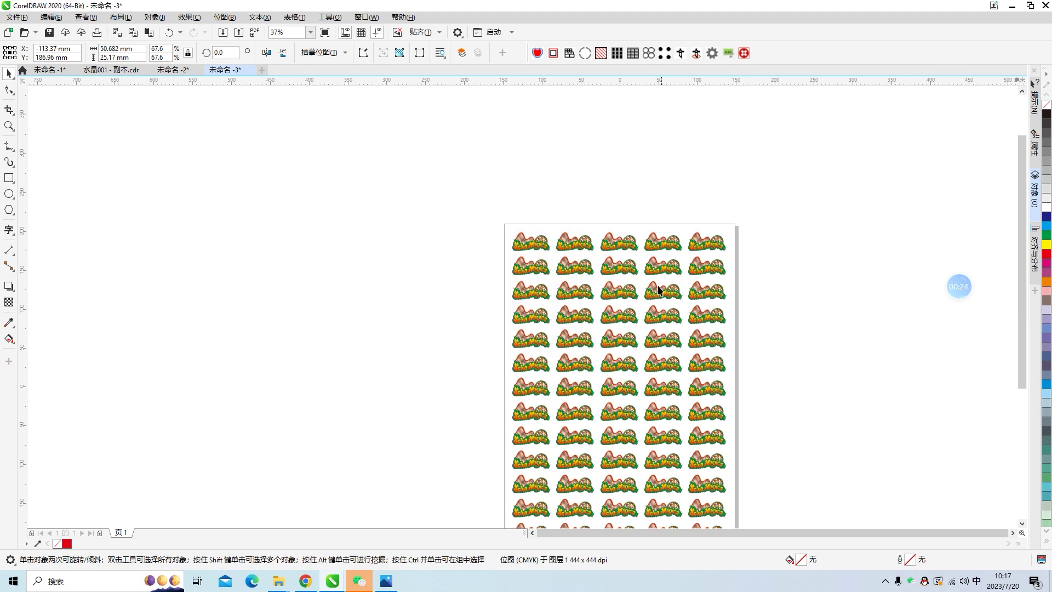
- Delete the rightmost column and the bottom row of logo copies
click(649, 240)
scroll(680, 251, down, 1)
click(750, 412)
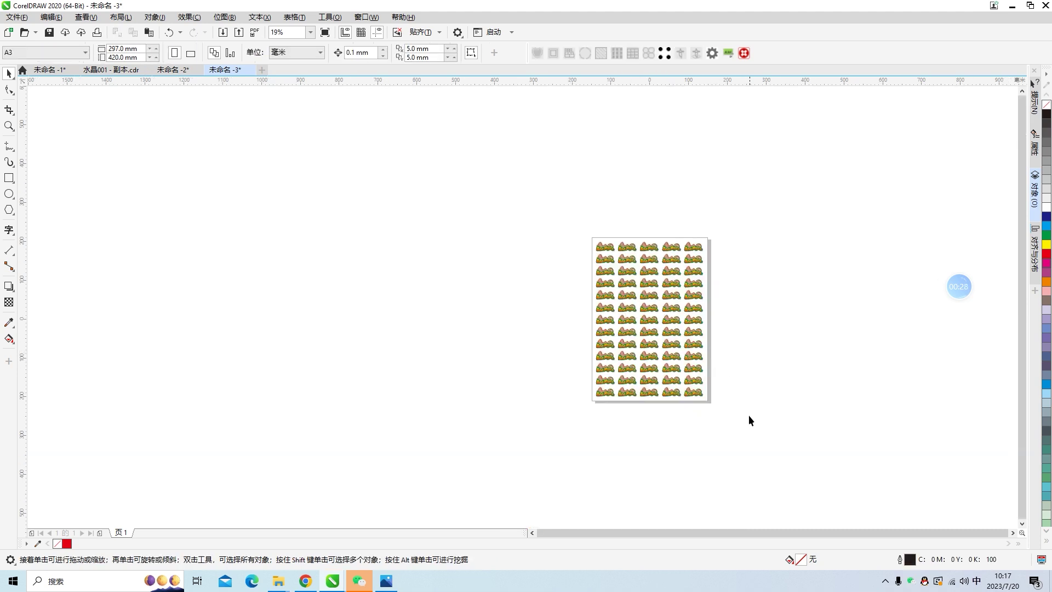
drag(679, 231, 681, 232)
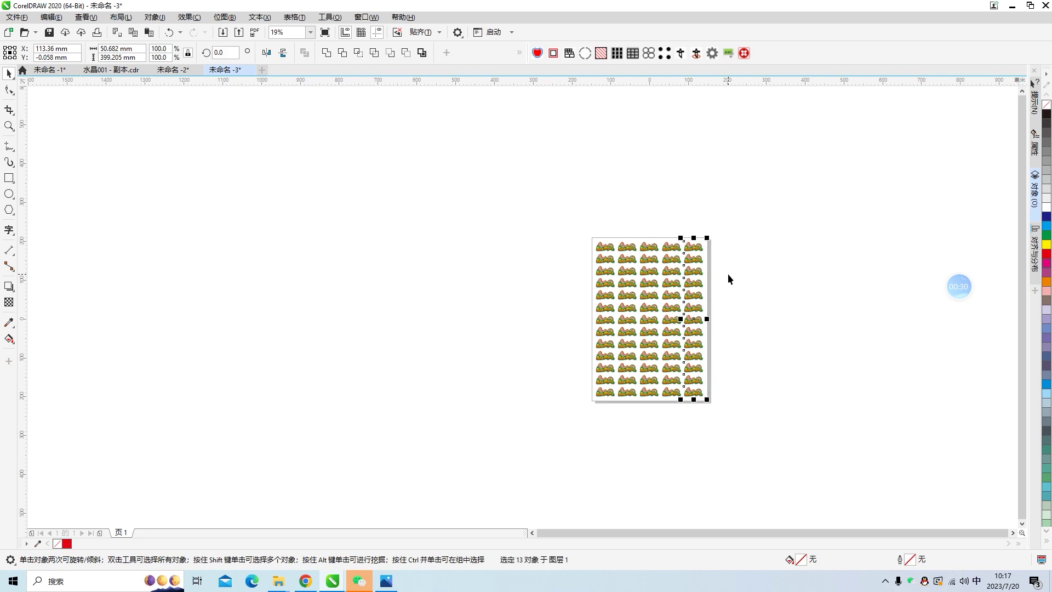
key(Delete)
drag(545, 232, 545, 231)
click(722, 419)
drag(720, 425, 584, 377)
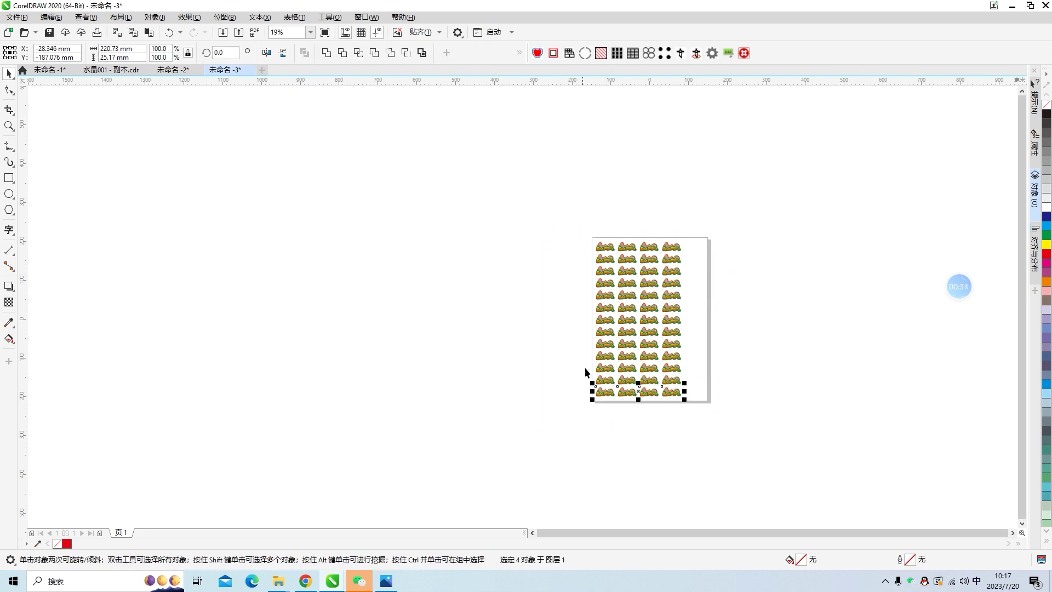
key(Delete)
- Enlarge the remaining four-column logo array to about 266 mm wide and delete its two bottom rows
drag(560, 223, 708, 418)
click(743, 457)
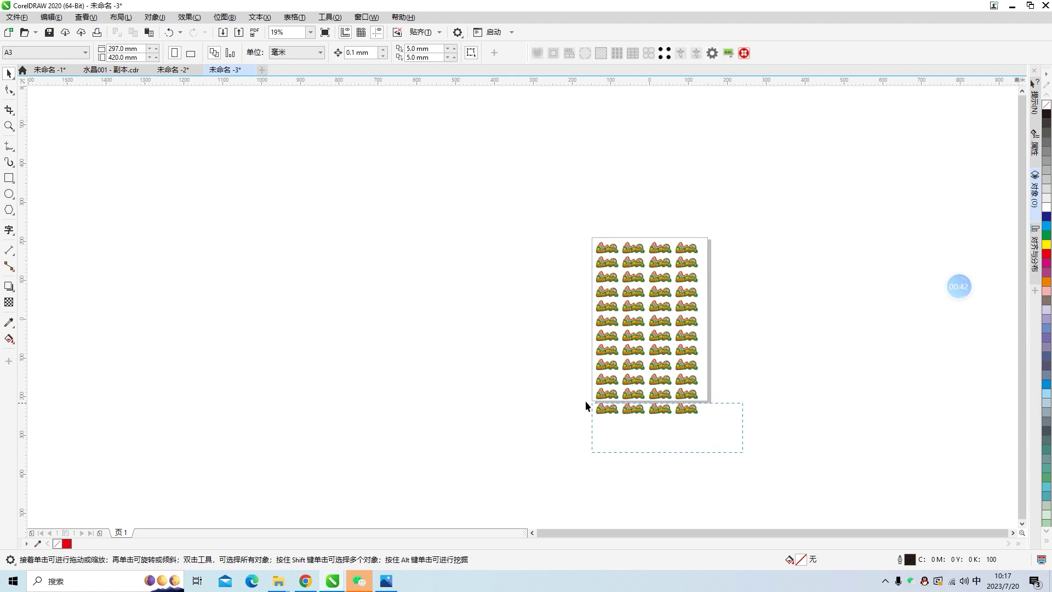
drag(566, 387, 565, 386)
key(Delete)
- Check how many logos the array's top row and first column contain by selecting each in turn
drag(747, 418, 551, 216)
click(766, 455)
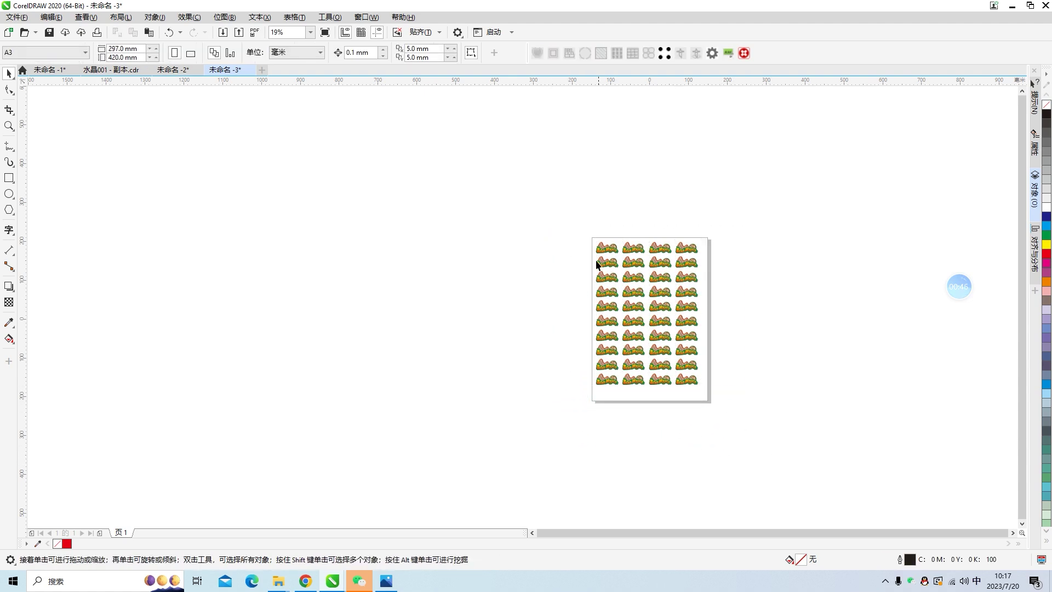
drag(732, 258, 733, 258)
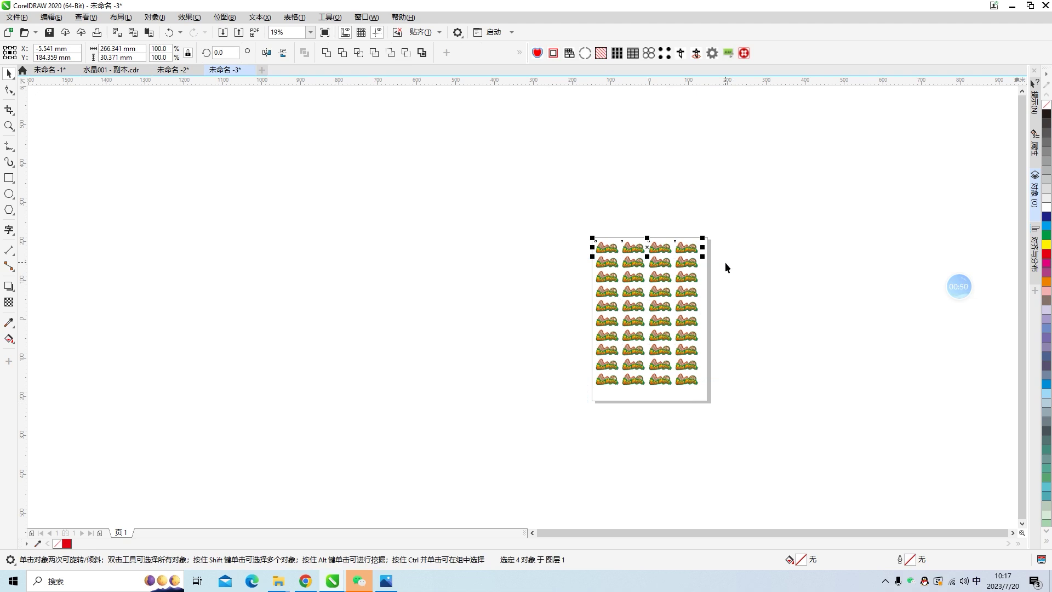
drag(574, 222, 628, 404)
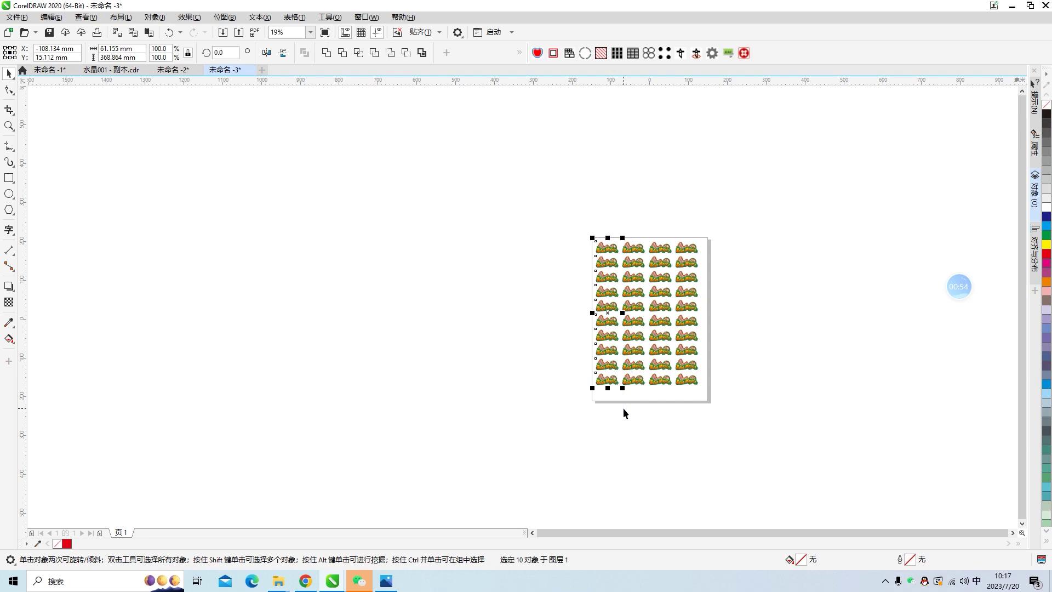
click(677, 436)
- Group all the logo copies into a single object
drag(558, 220, 733, 396)
right_click(662, 344)
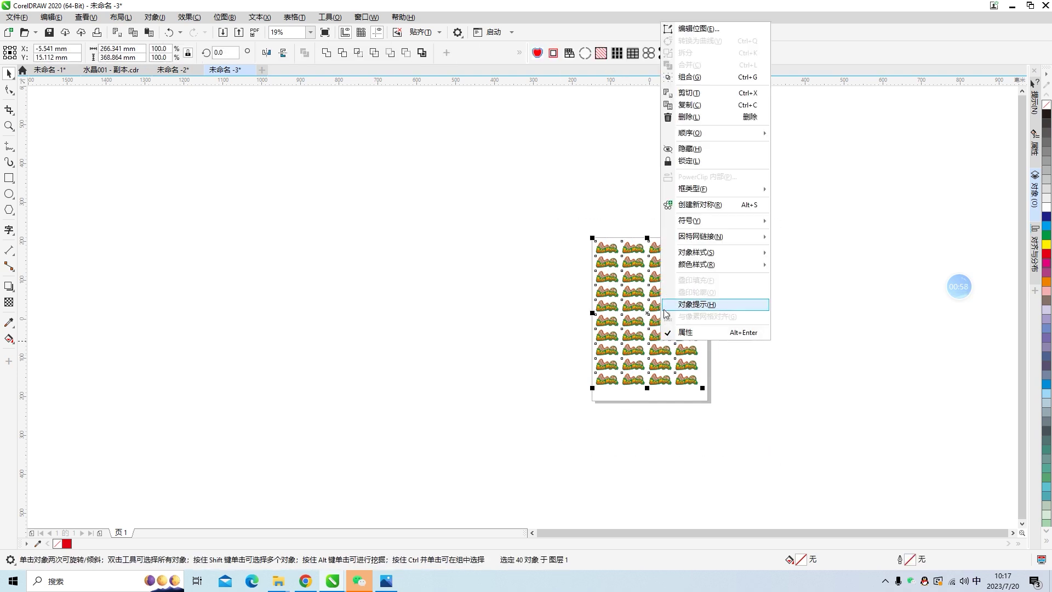
click(686, 77)
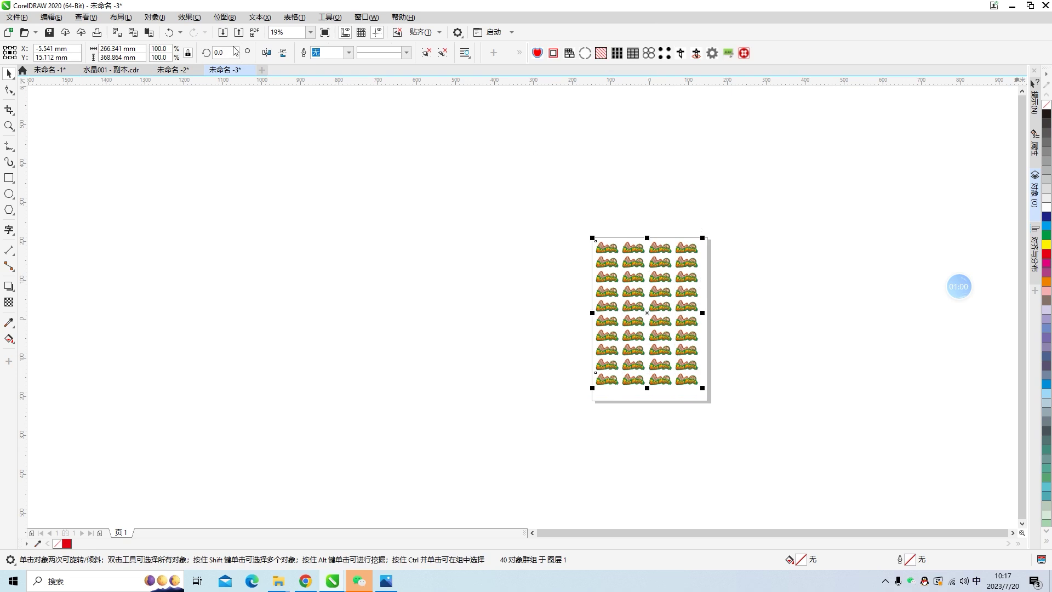
- Center the logo group on the page
click(120, 17)
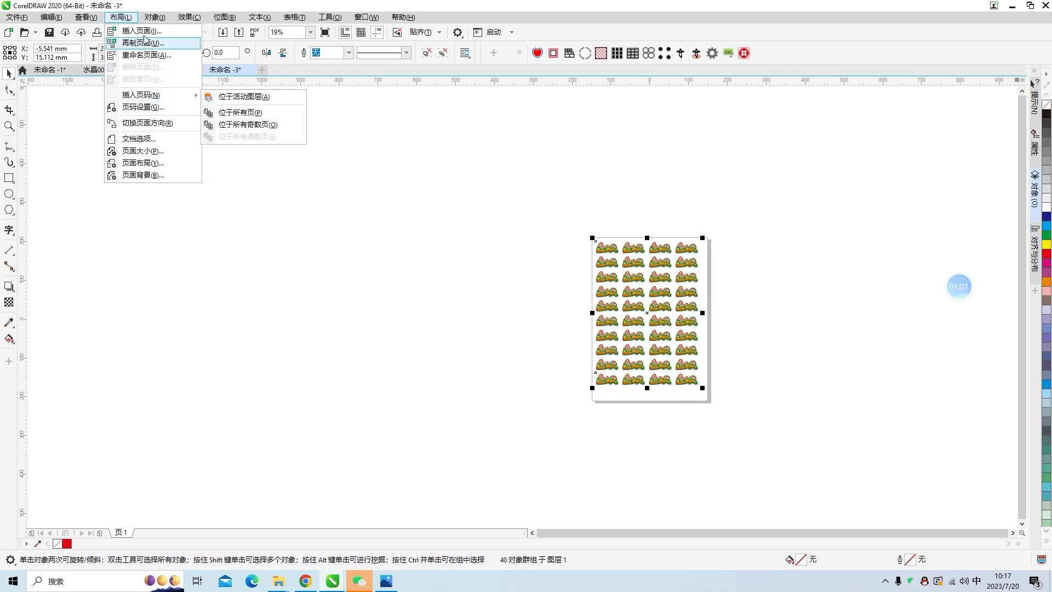
click(155, 17)
mouse_move(199, 174)
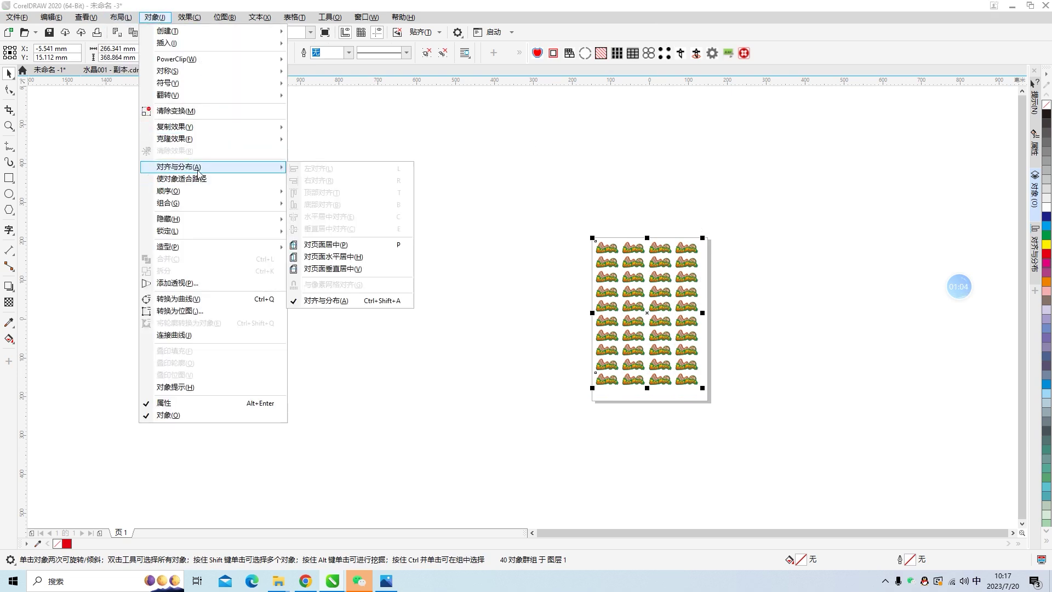
click(325, 245)
click(710, 335)
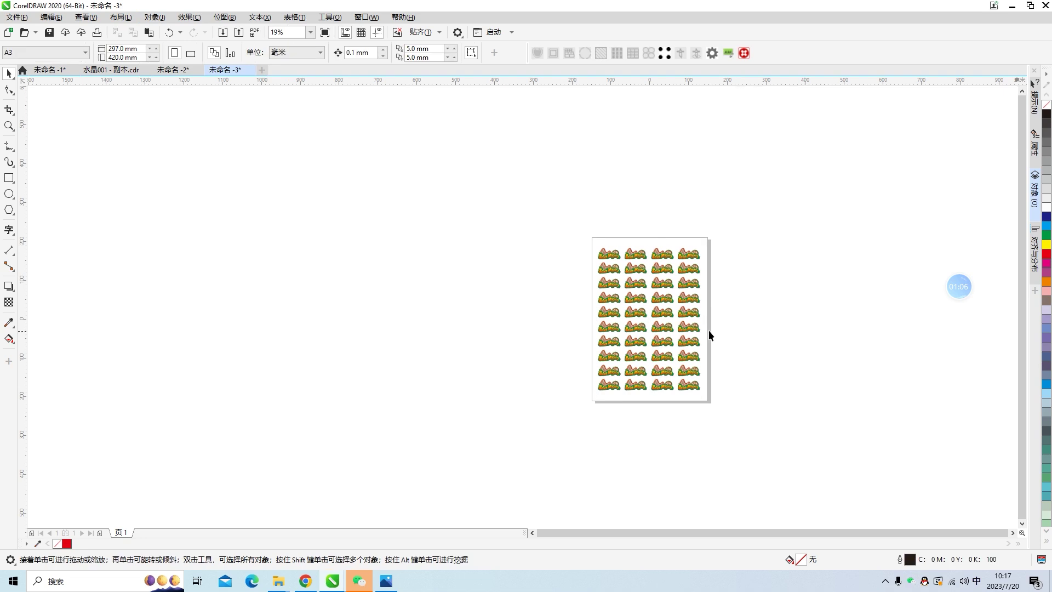
scroll(639, 334, up, 5)
scroll(448, 296, down, 4)
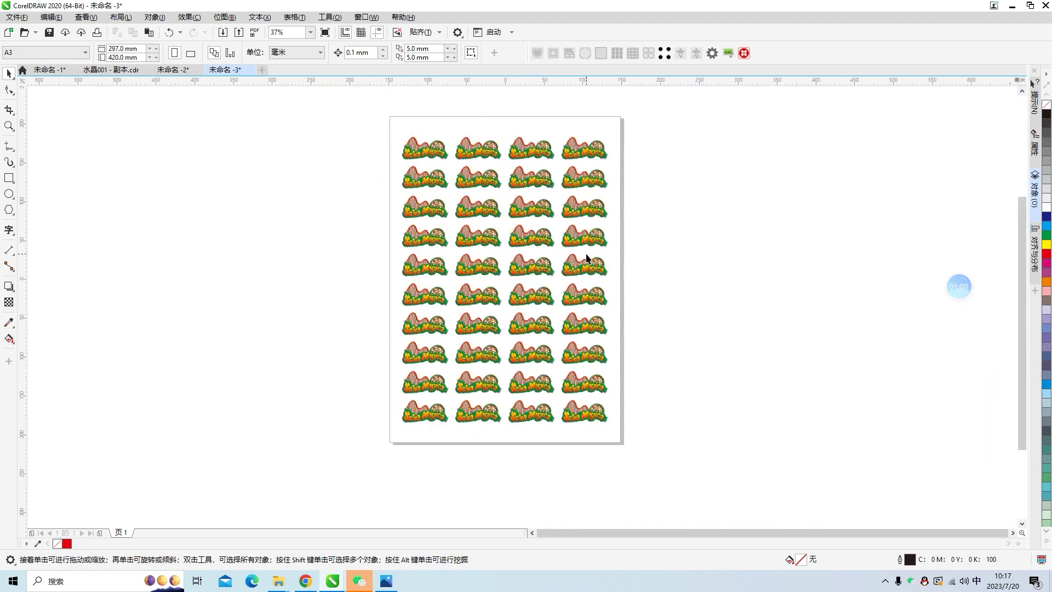
- Create a cutting table over the logo group with 4 columns, 10 rows and a 1 mm extension
click(533, 209)
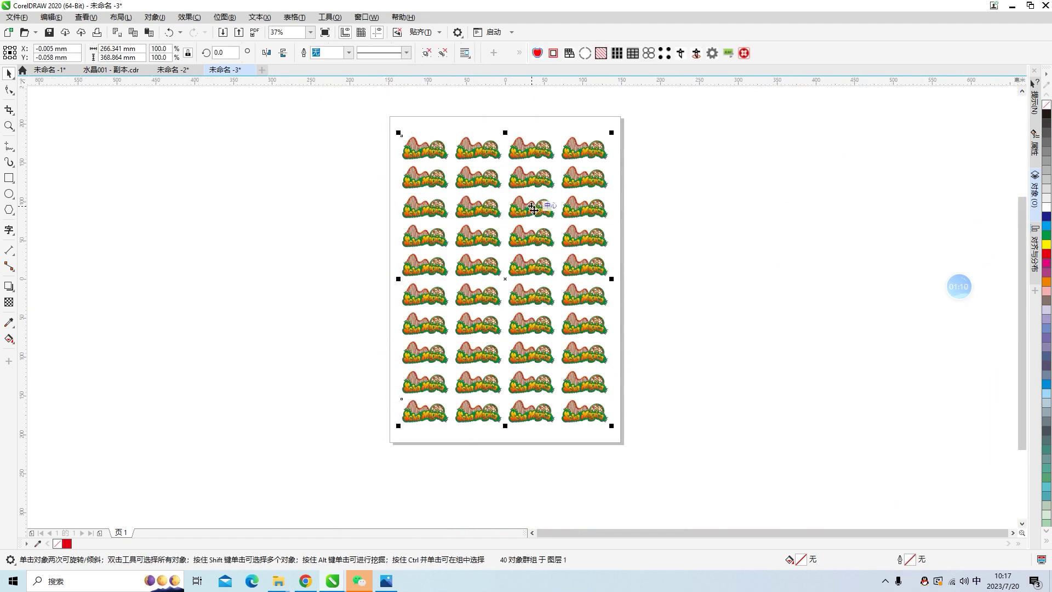
click(632, 54)
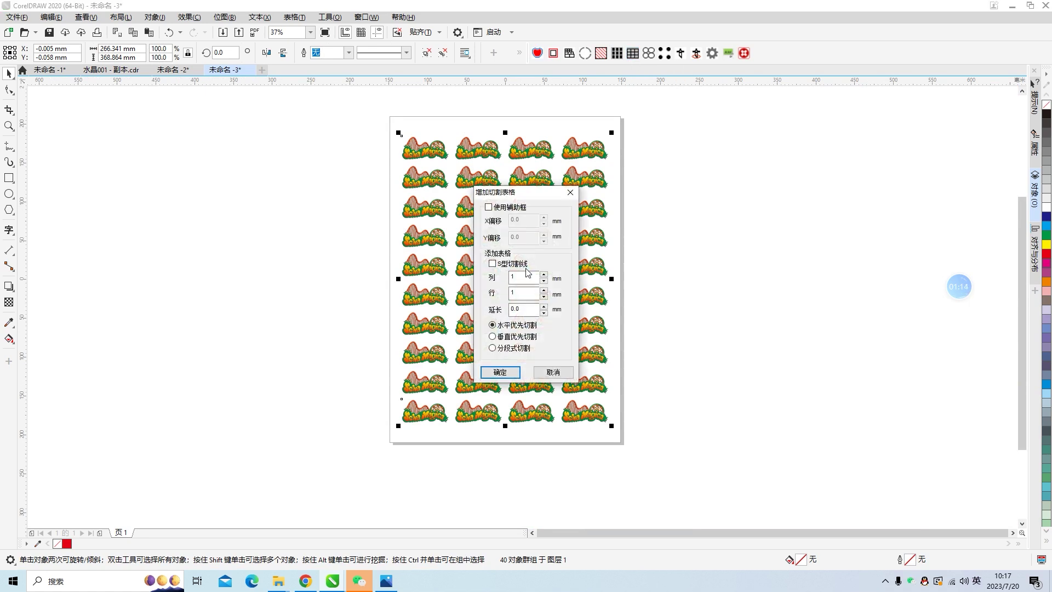
double_click(527, 276)
text(10)
click(523, 310)
double_click(522, 310)
text(1)
click(509, 377)
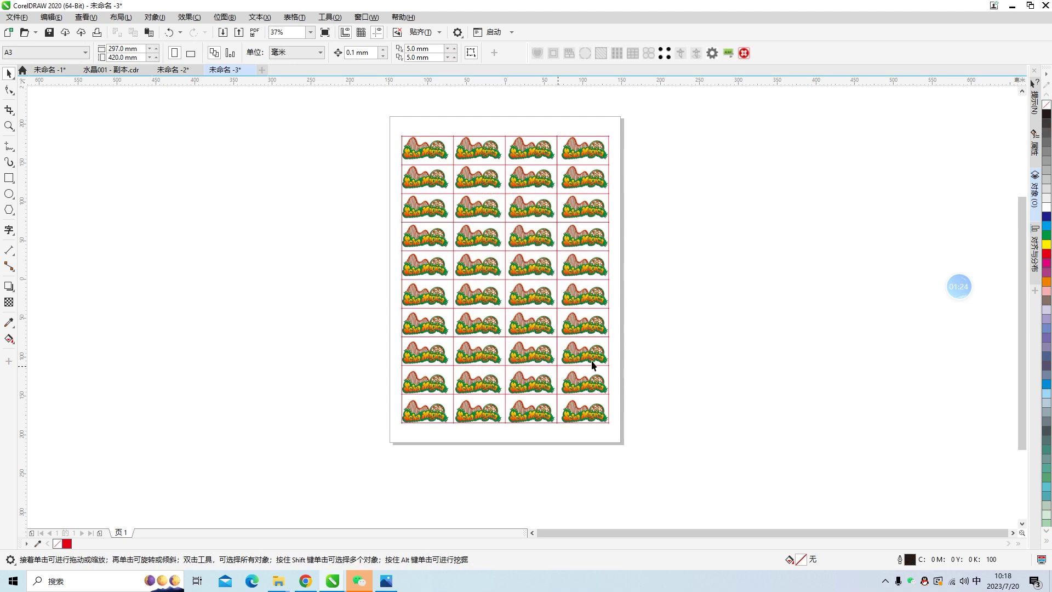
- Resize the red 4 × 10 cutting grid to 272.682 mm wide and 376.864 mm high
click(607, 287)
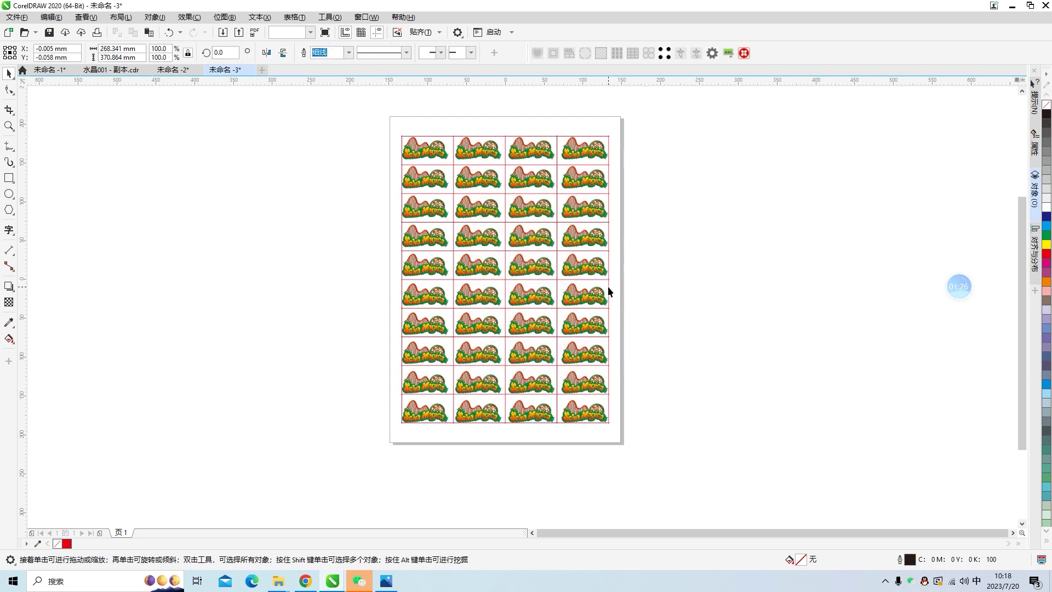
click(110, 50)
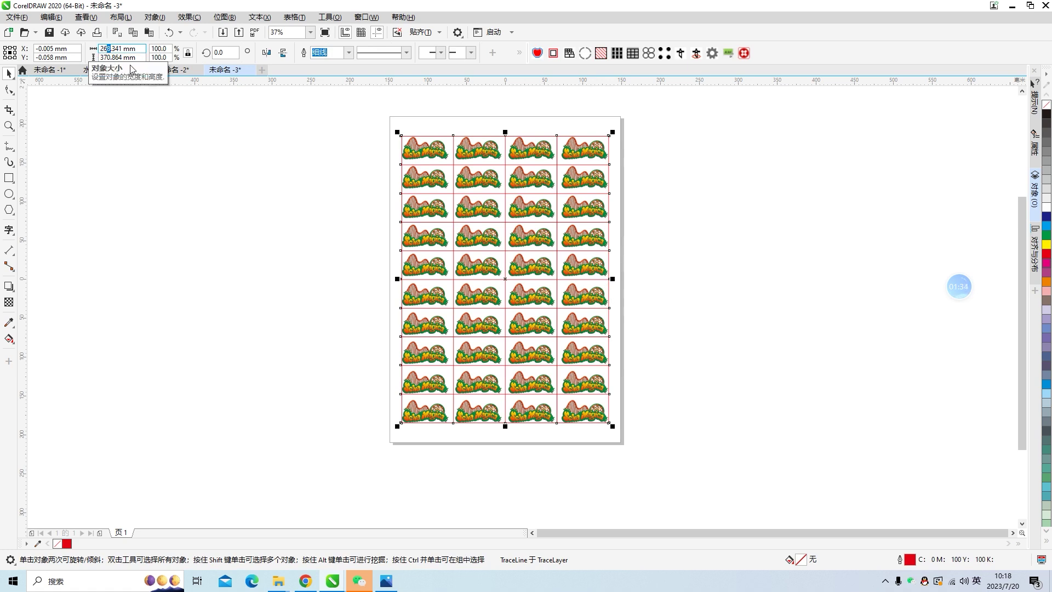
key(BackSpace)
text(4)
click(110, 58)
click(656, 329)
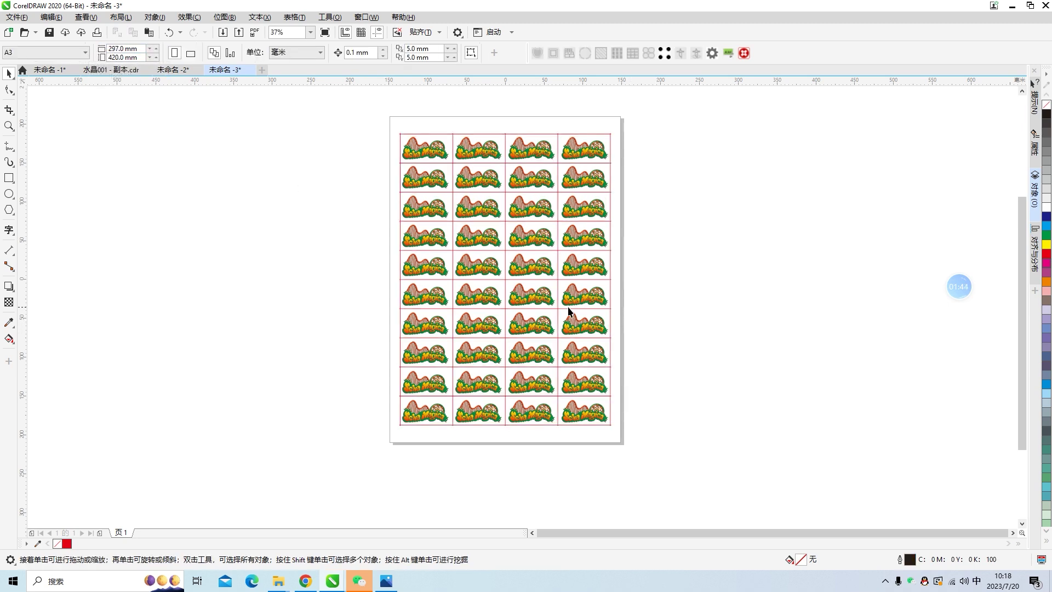
- Try to move the logo group to an X position of -200.005 mm and undo the move
scroll(502, 293, up, 5)
scroll(464, 287, down, 5)
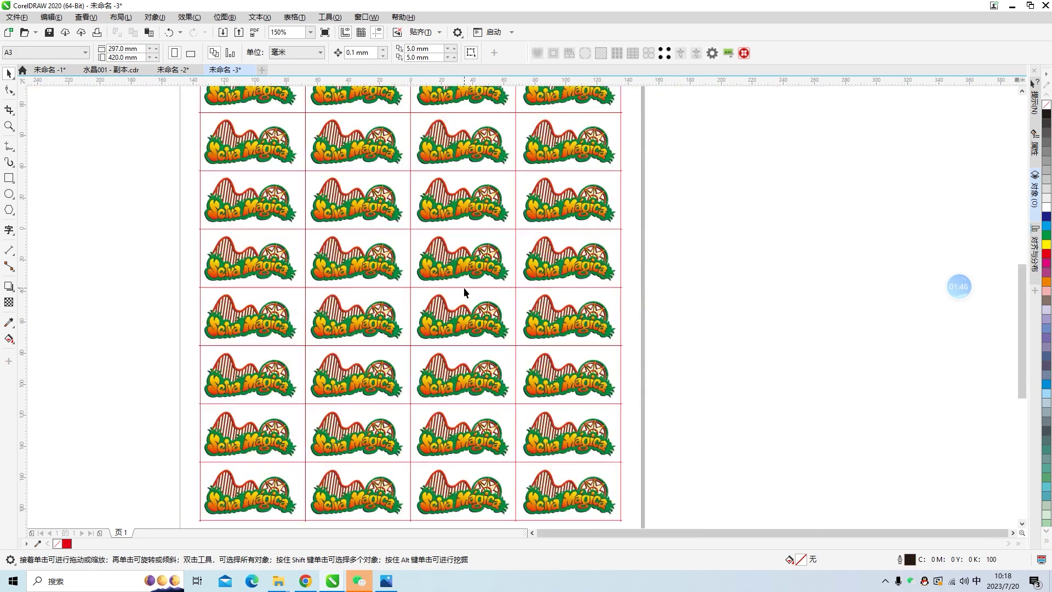
click(541, 262)
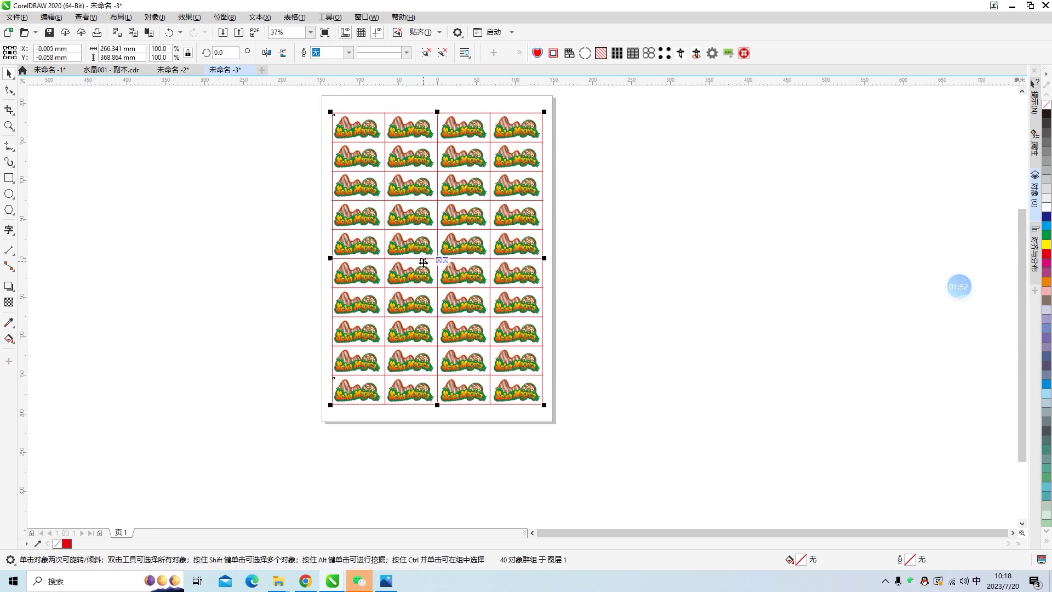
click(38, 48)
key(BackSpace)
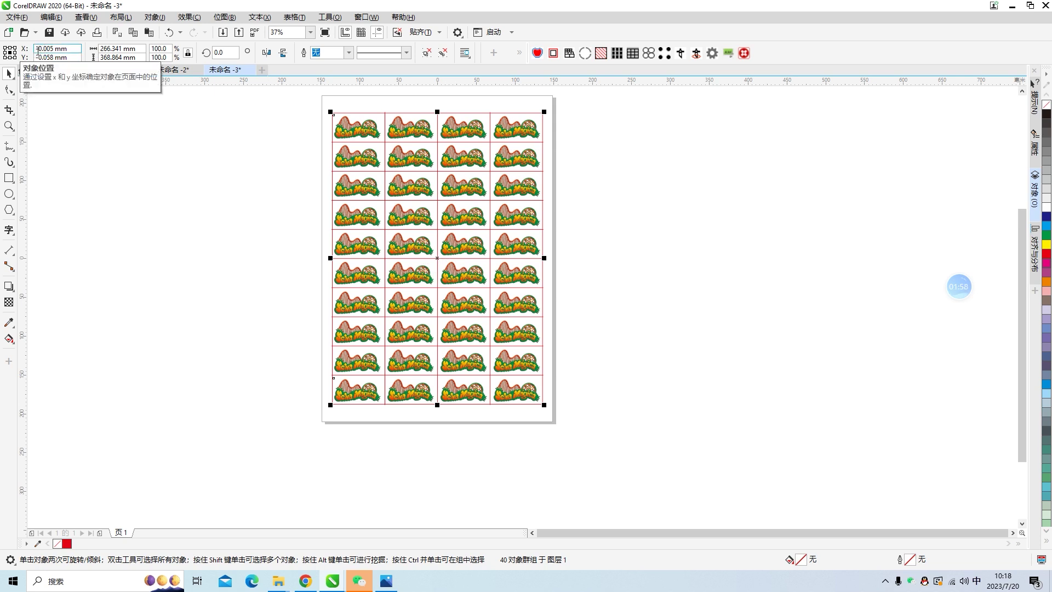
key(shift)
text(-1)
text(-200)
key(Return)
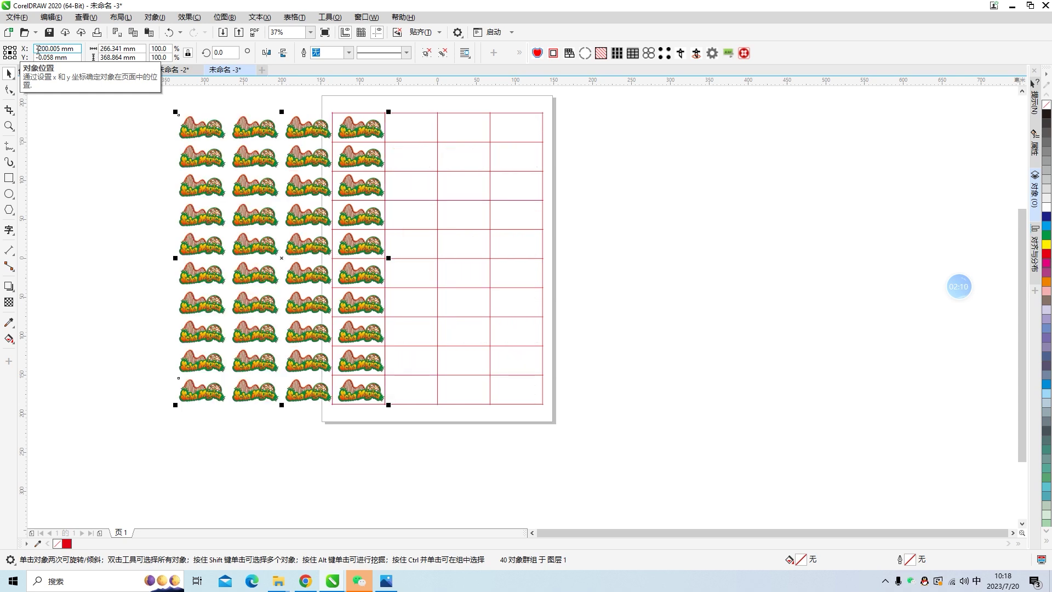
key(ctrl+z)
click(557, 278)
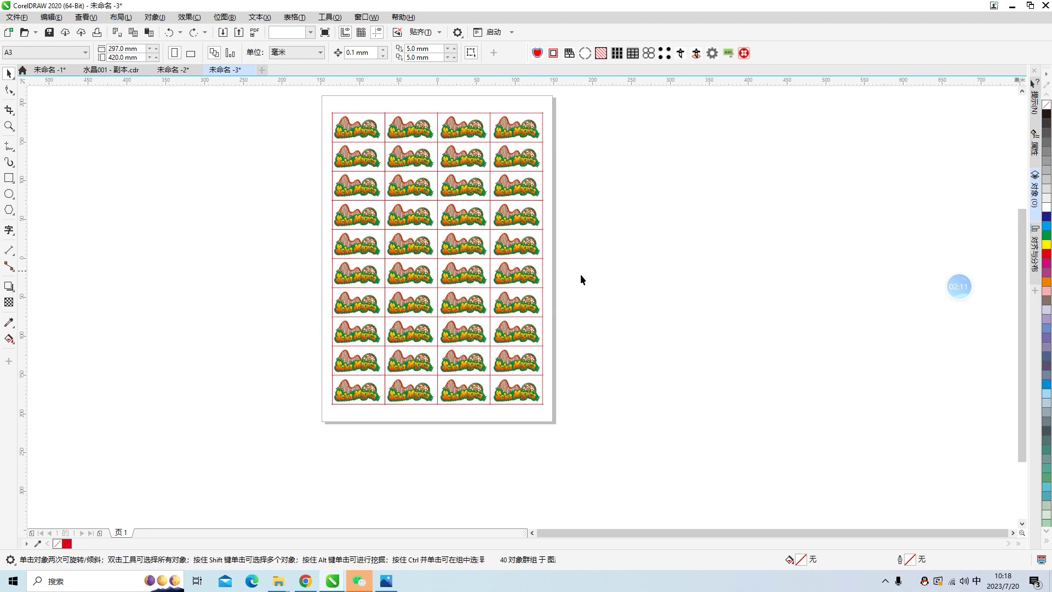
- Move the 4 × 10 cutting grid about 300 mm to the left, off the page
click(542, 268)
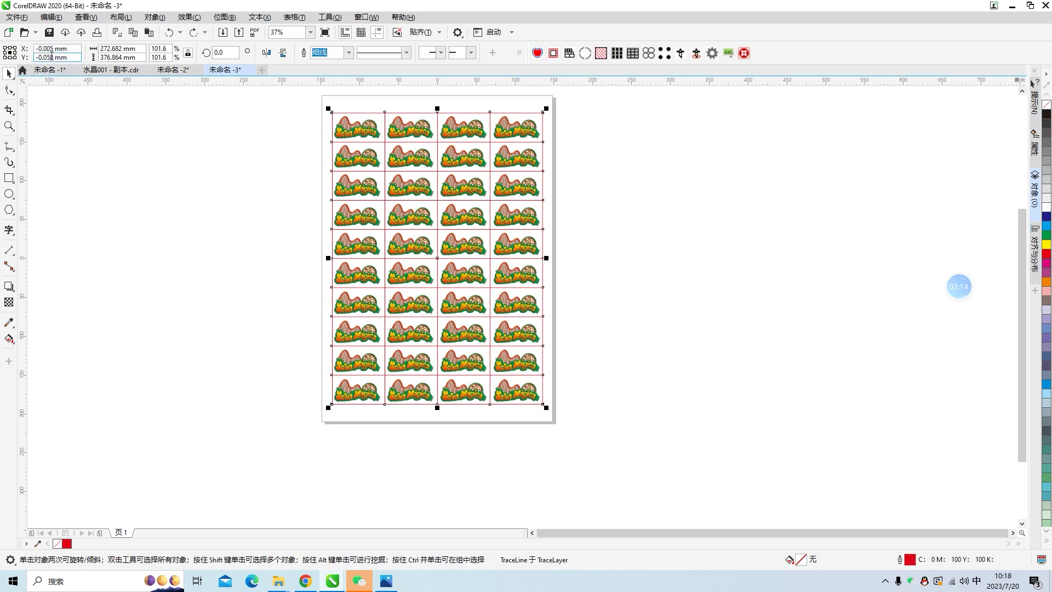
key(shift)
text(00)
key(Return)
click(617, 230)
- Create a second cutting table over the logo group with 2 columns, 5 rows and a 1 mm extension
click(460, 191)
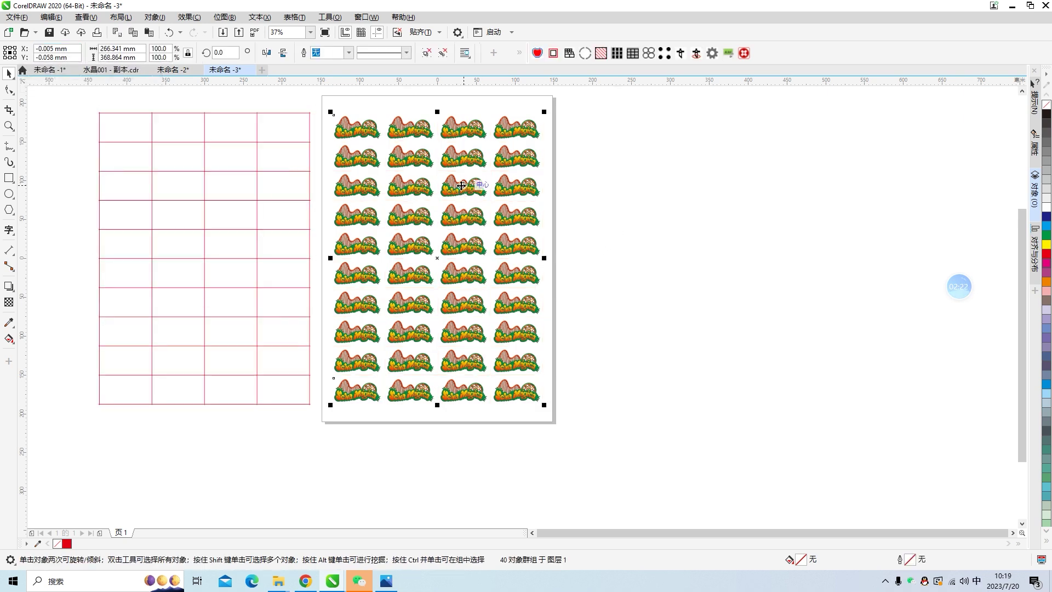
click(633, 53)
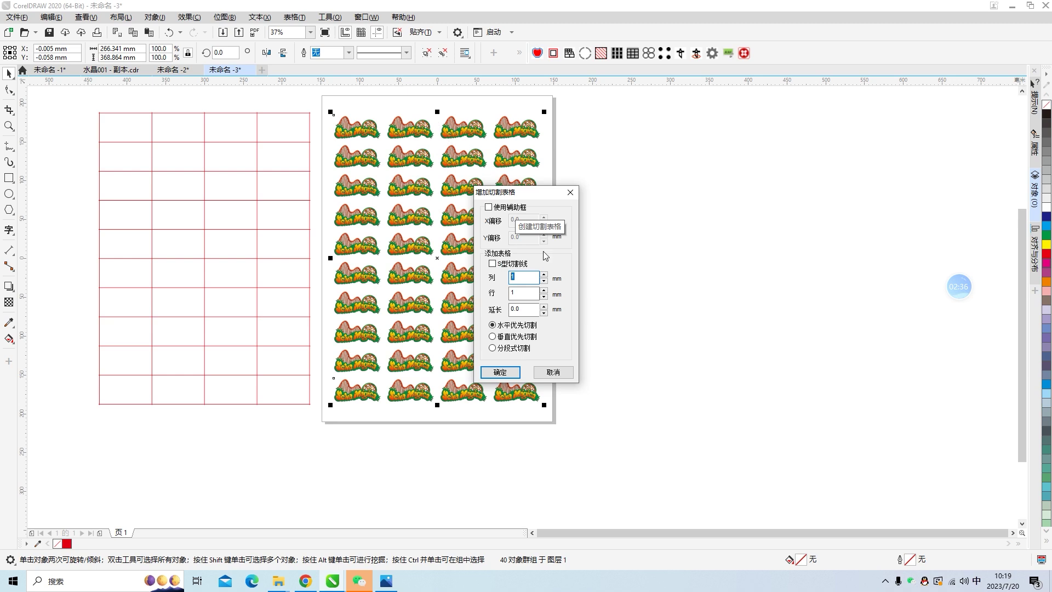
text(2)
double_click(517, 298)
text(5)
double_click(523, 310)
text(1)
click(501, 372)
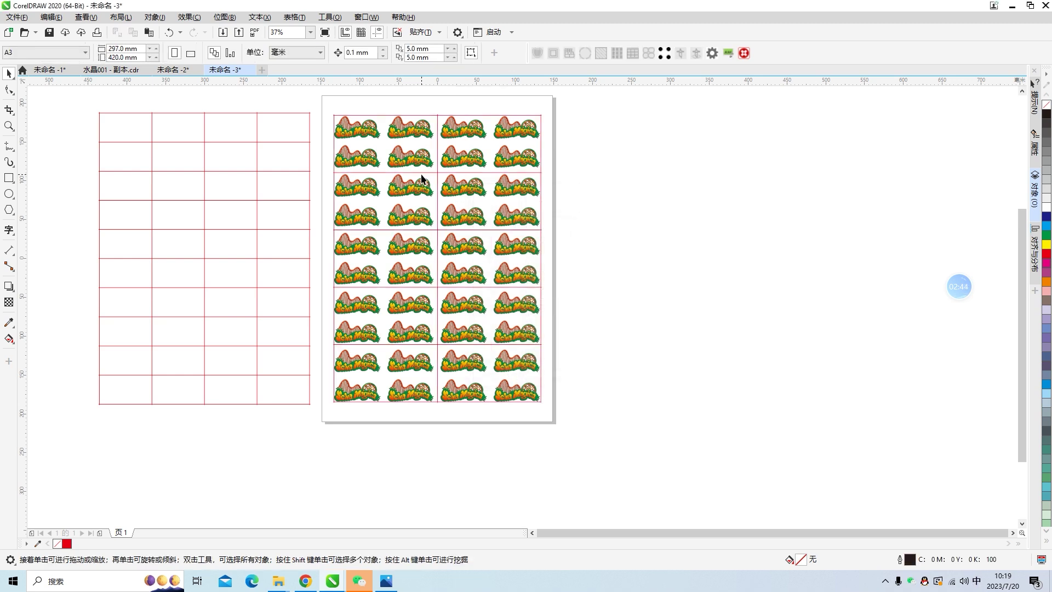
- Resize the 2 × 5 cutting grid around the logos to 272.682 × 376.864 mm and leave it selected
click(540, 178)
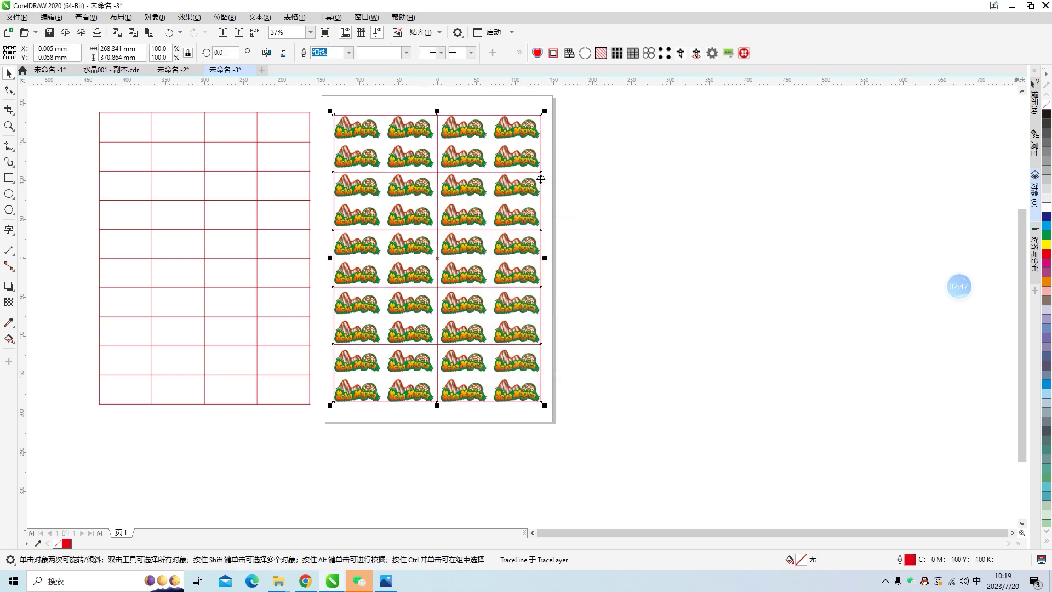
click(111, 49)
key(shift)
text(74)
click(111, 57)
text(6)
key(Return)
click(630, 307)
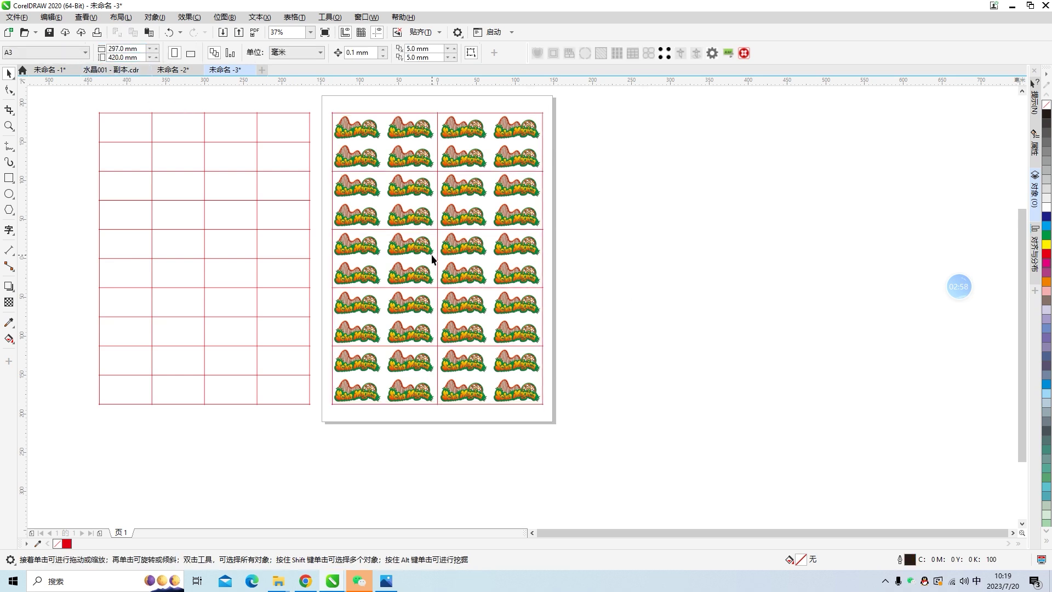
click(438, 176)
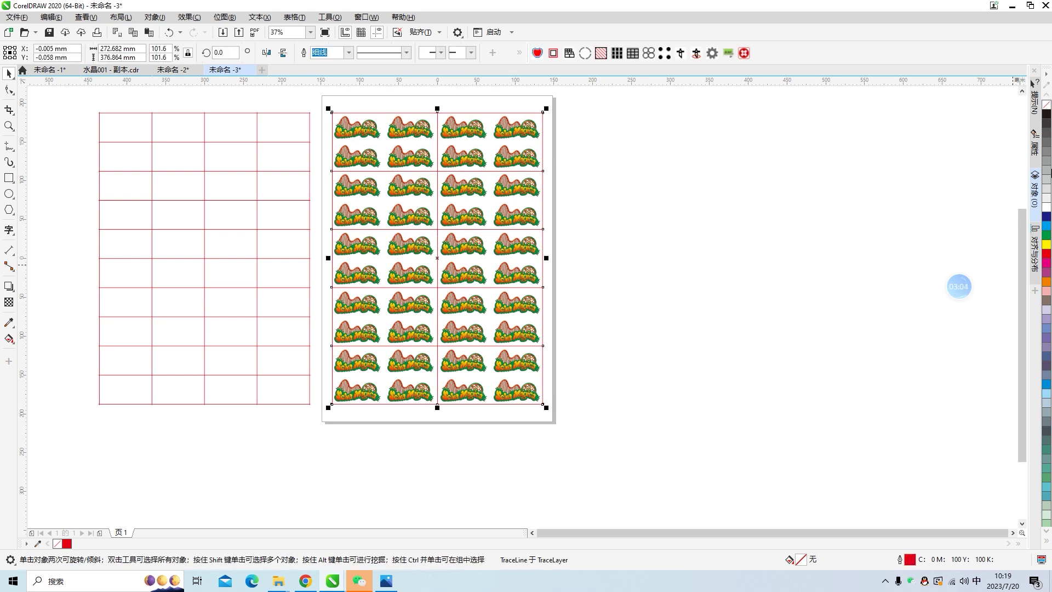
- Recolor the 2 × 5 cutting grid's outline dark blue and deselect it
right_click(1048, 222)
click(637, 293)
scroll(427, 298, up, 5)
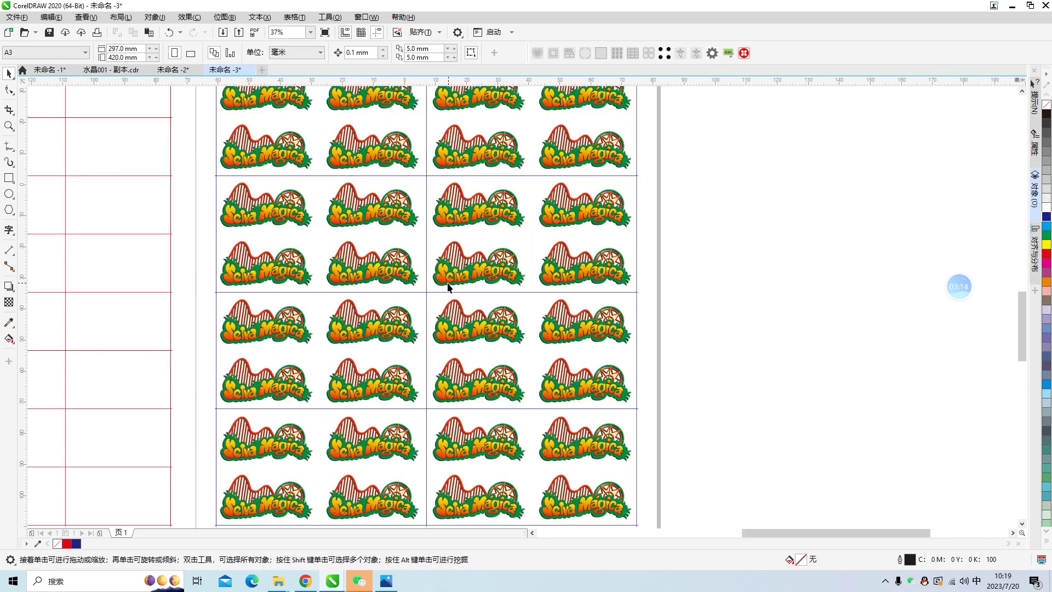
scroll(396, 314, down, 3)
scroll(414, 336, down, 3)
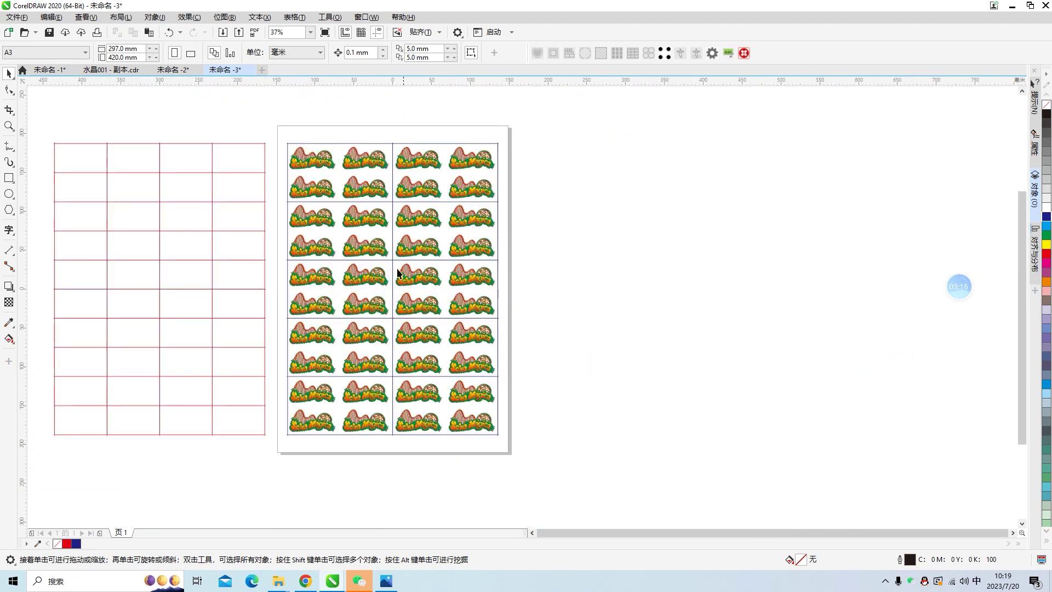
scroll(399, 274, up, 2)
scroll(491, 248, down, 2)
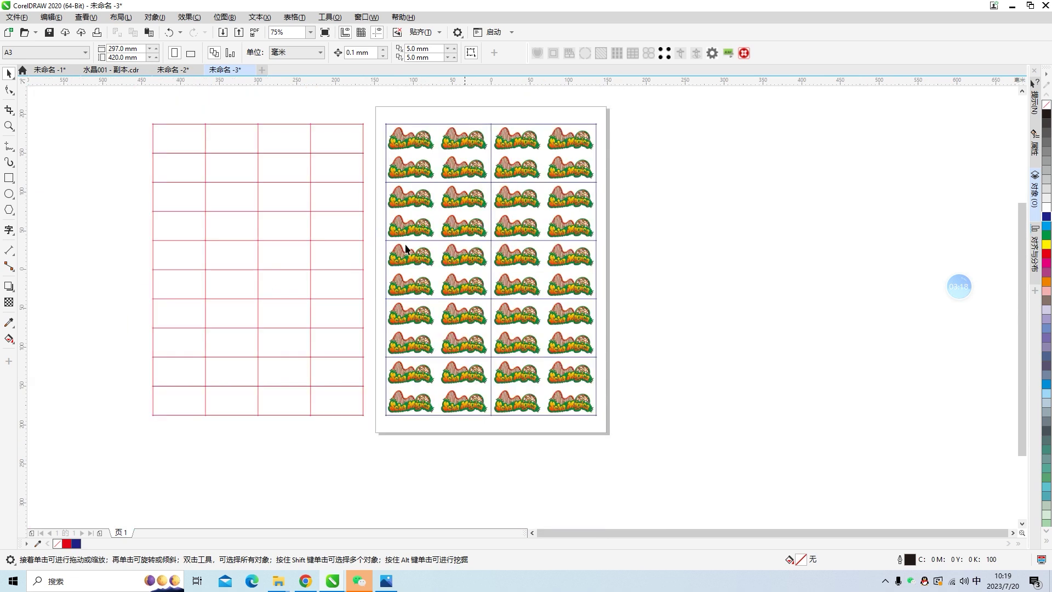
- Delete the right, top and left border lines of the red 4 × 10 cutting grid with the Shape tool
click(258, 241)
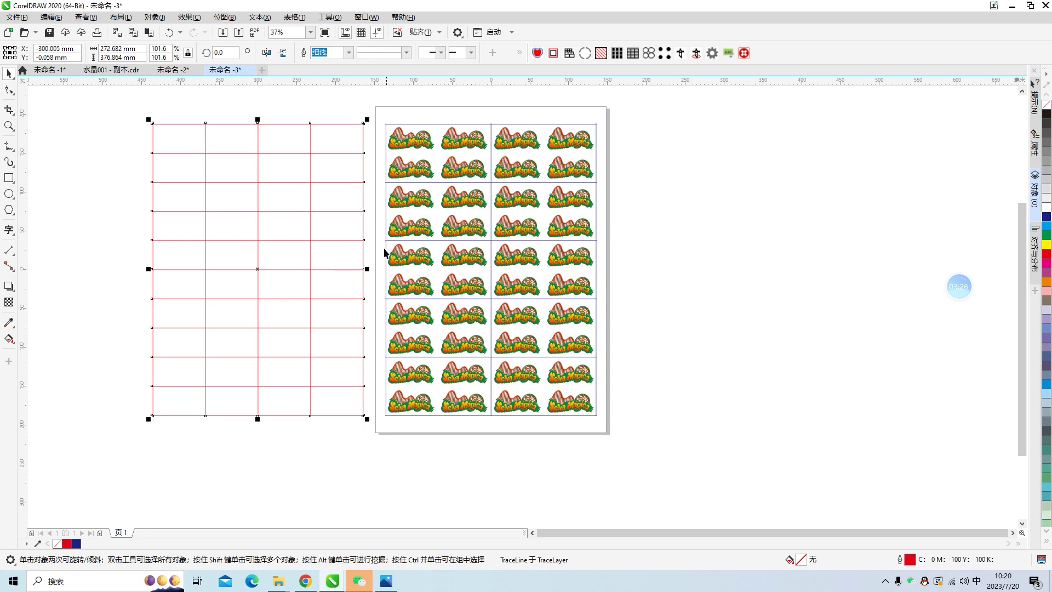
scroll(386, 247, up, 2)
scroll(290, 260, down, 2)
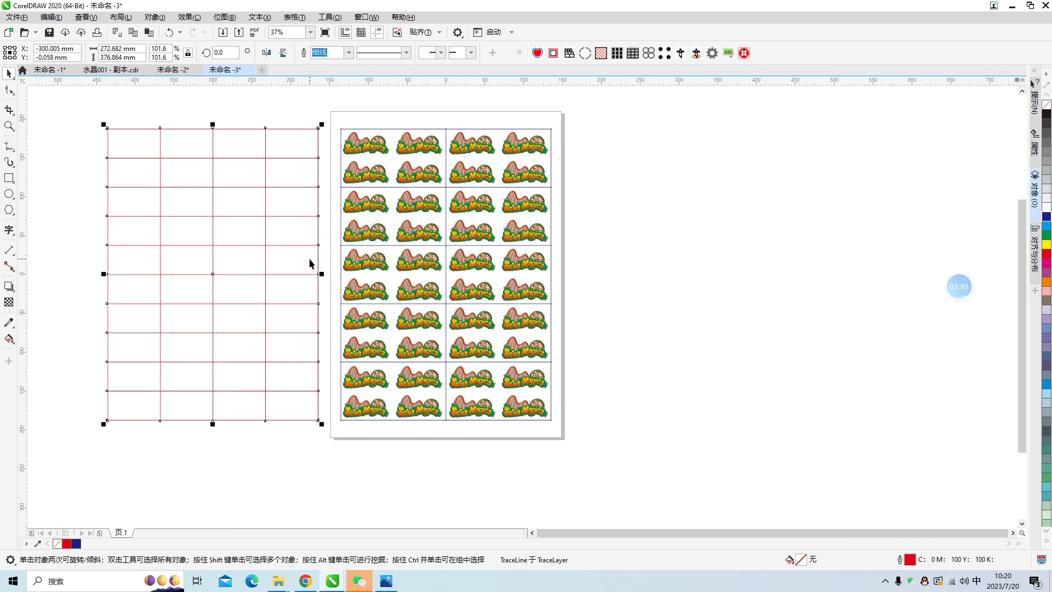
key(F10)
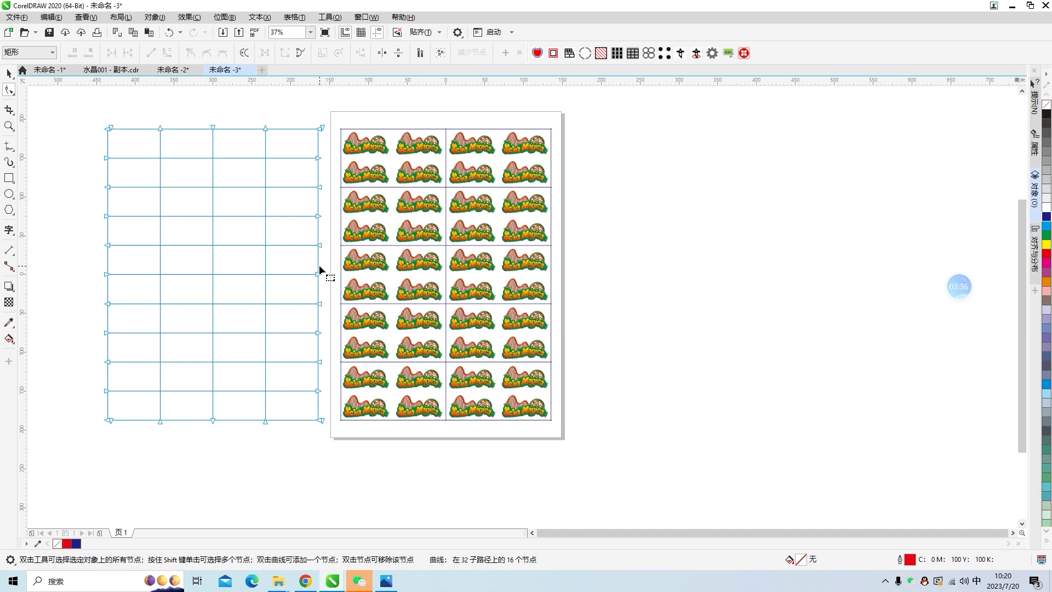
click(318, 266)
key(Delete)
click(238, 128)
key(Delete)
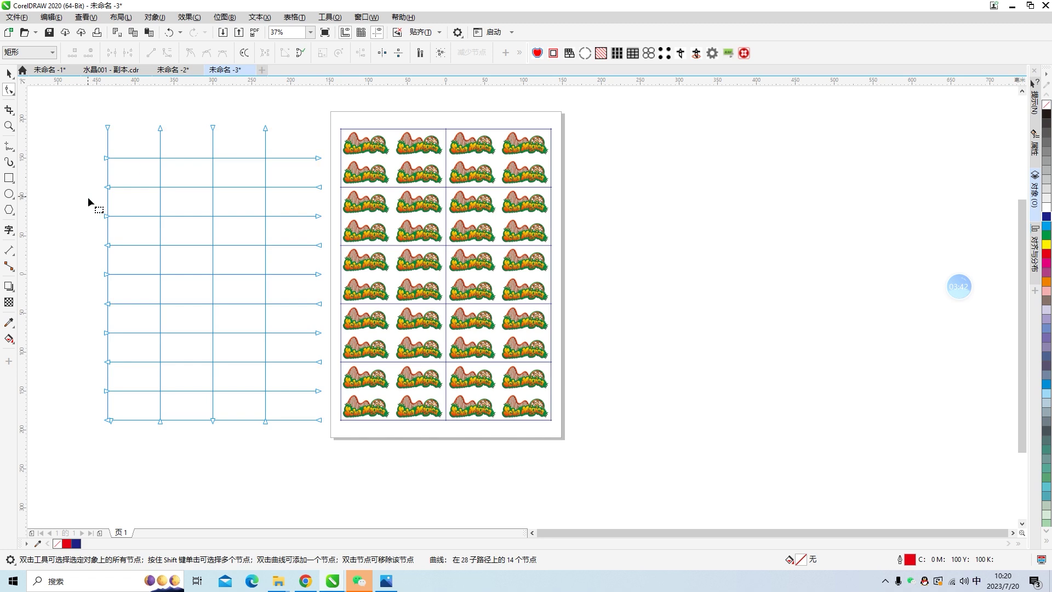
click(108, 206)
key(Delete)
- Delete the red grid's centre vertical line and its second, fourth and sixth inner horizontal lines counted from the top
click(213, 145)
key(Delete)
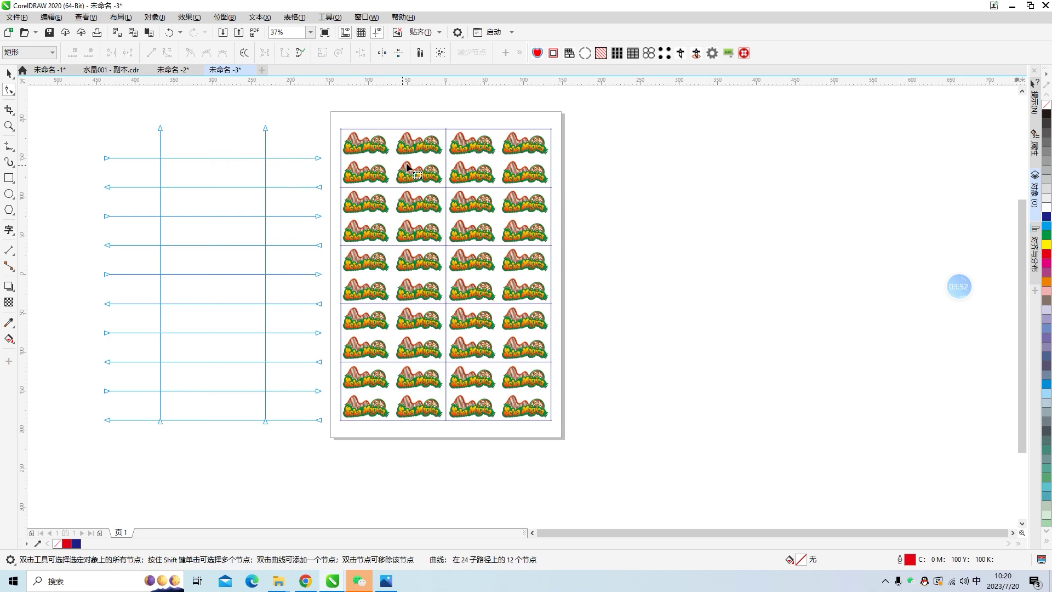
click(301, 187)
key(Delete)
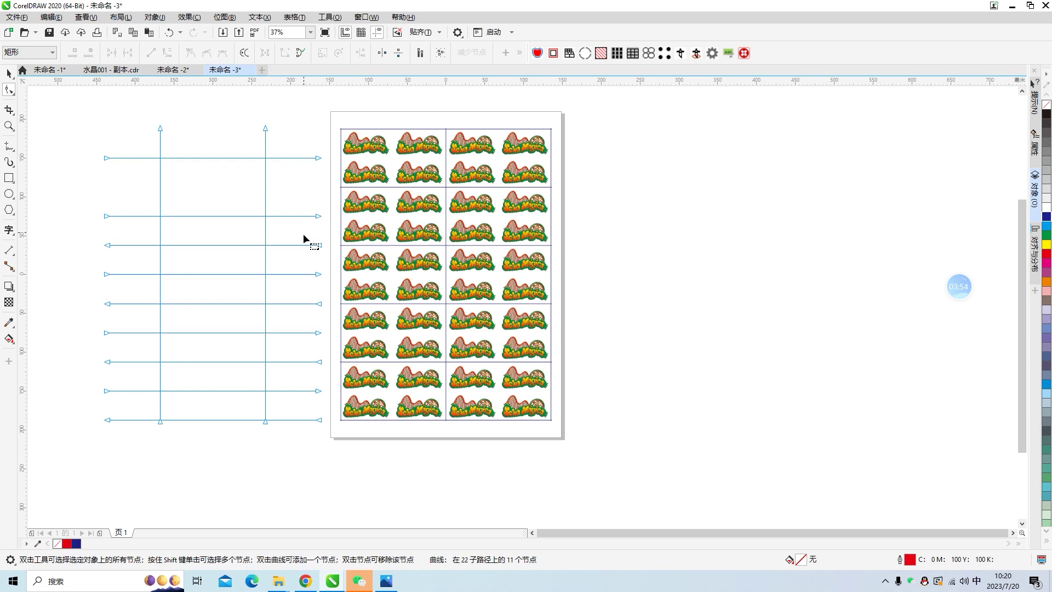
click(301, 245)
key(Delete)
click(297, 303)
key(Delete)
click(295, 362)
key(Delete)
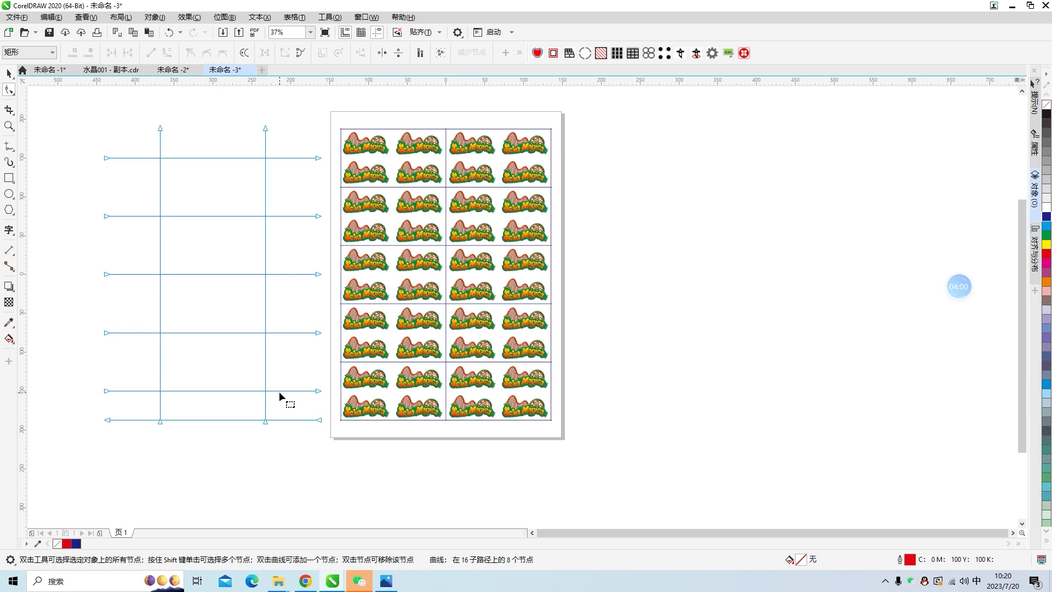
key(ctrl+z)
- Delete the red grid's eighth inner horizontal line and its bottom border line, and deselect the grid
click(297, 362)
key(Delete)
click(298, 420)
key(Delete)
key(space)
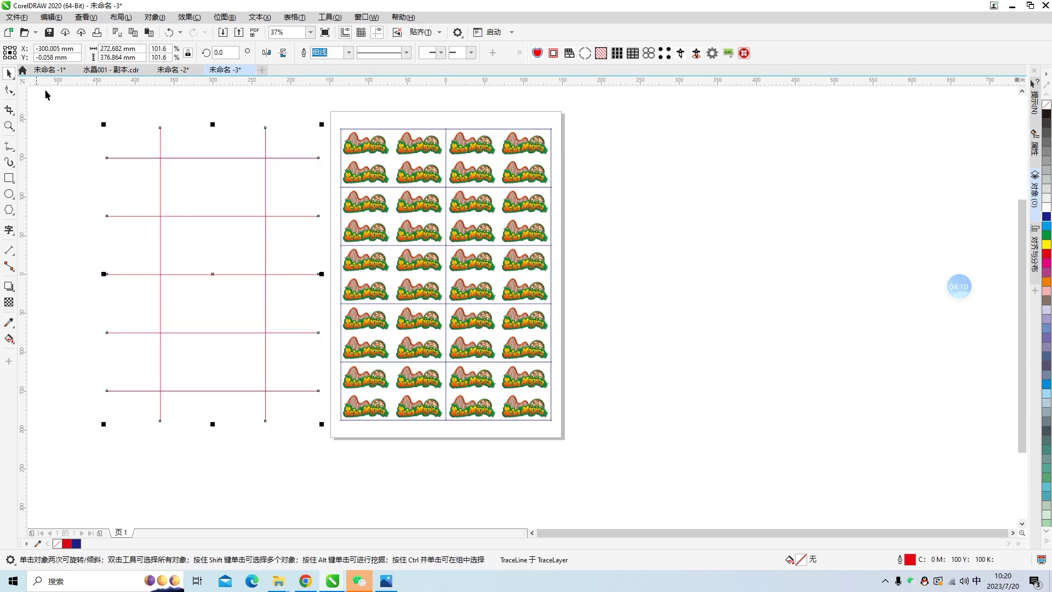
click(89, 113)
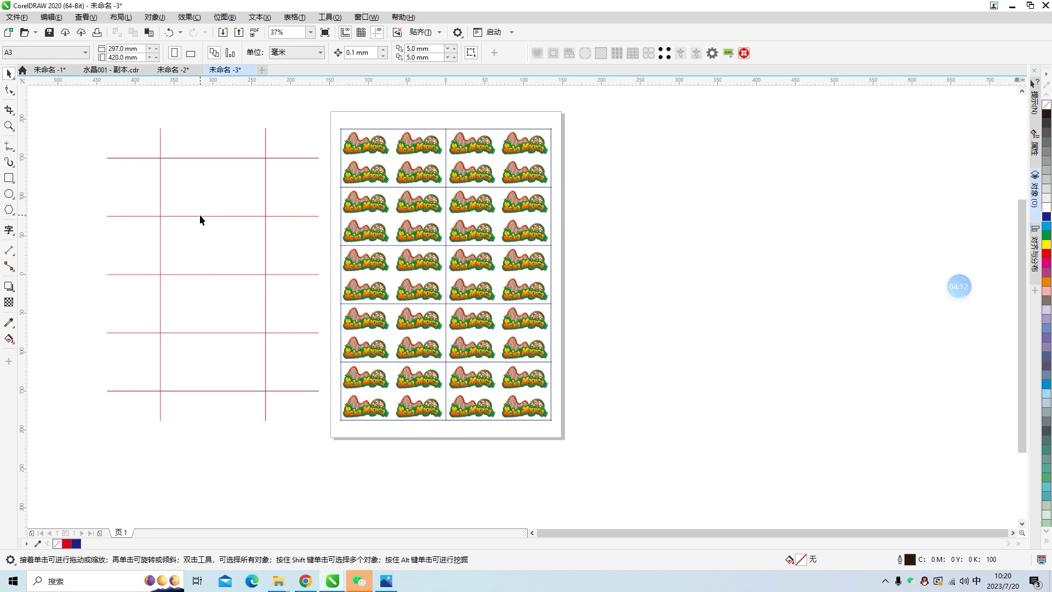
- Center the remaining red cutting lines on the page over the logos and check how they fit the blue grid
click(201, 216)
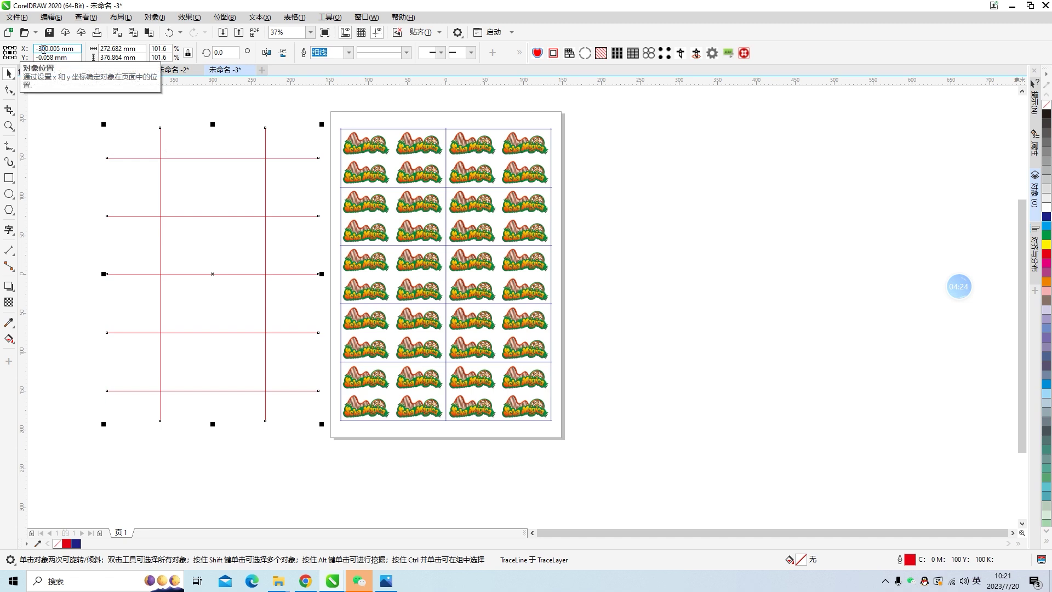
key(p)
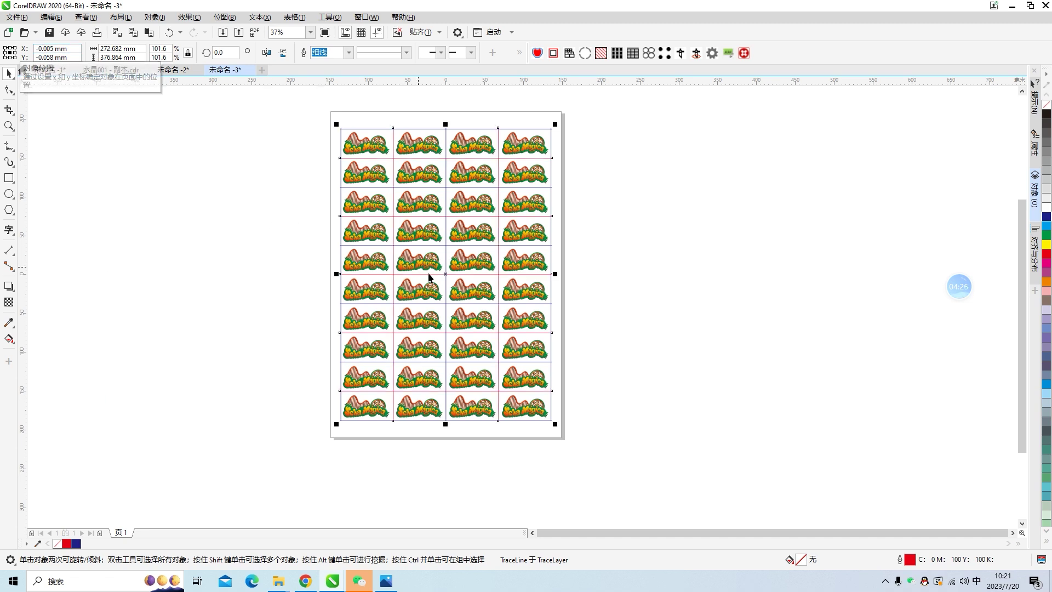
click(579, 310)
scroll(456, 281, up, 5)
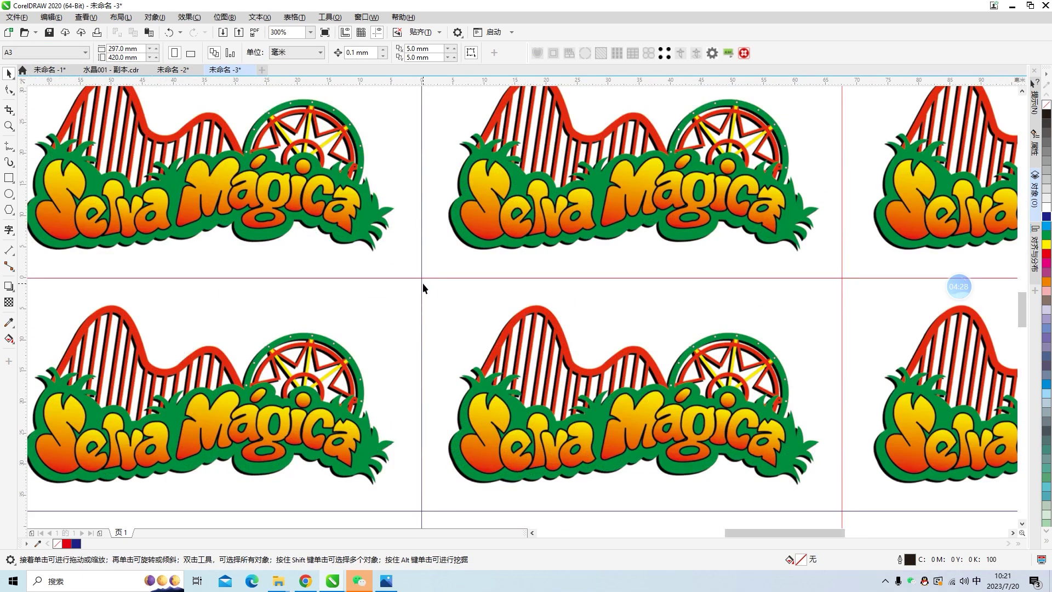
scroll(421, 285, down, 5)
- Add four registration marks around the logos and both grids, with 5 mm horizontal and vertical offsets and 5.0 mm mark size
drag(293, 113, 565, 482)
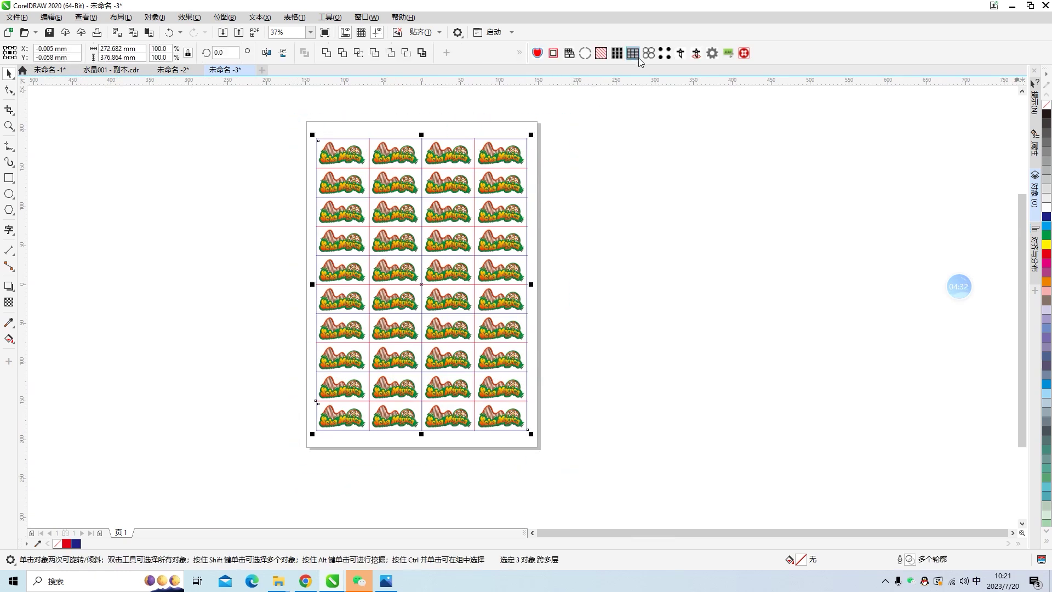
click(666, 54)
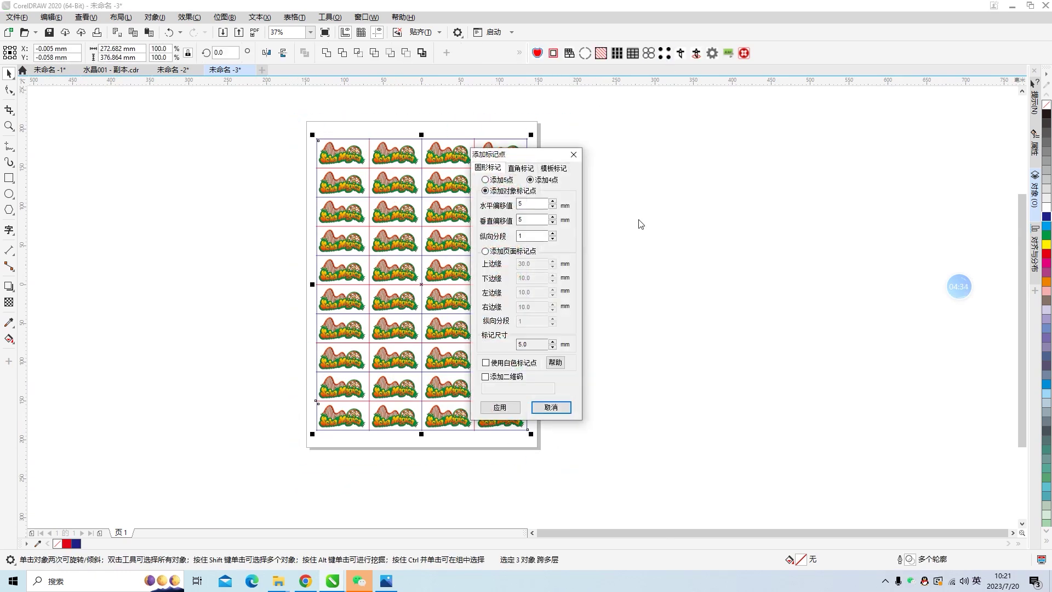
click(500, 408)
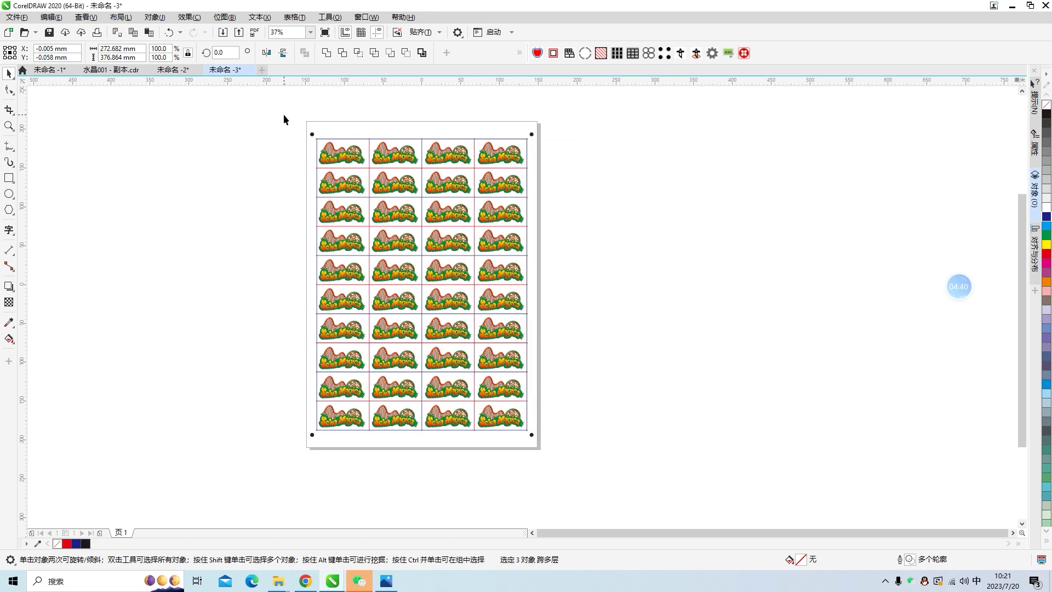
- Select the whole layout with its registration marks and open the cutting output's color-separation settings beside the output preview
drag(570, 456, 590, 465)
click(697, 53)
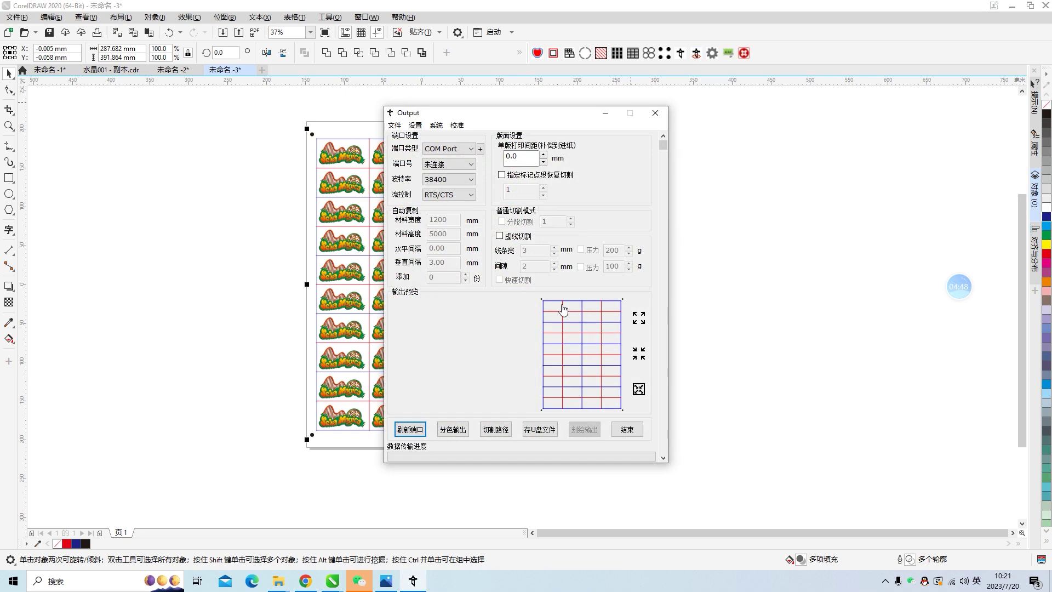
click(454, 430)
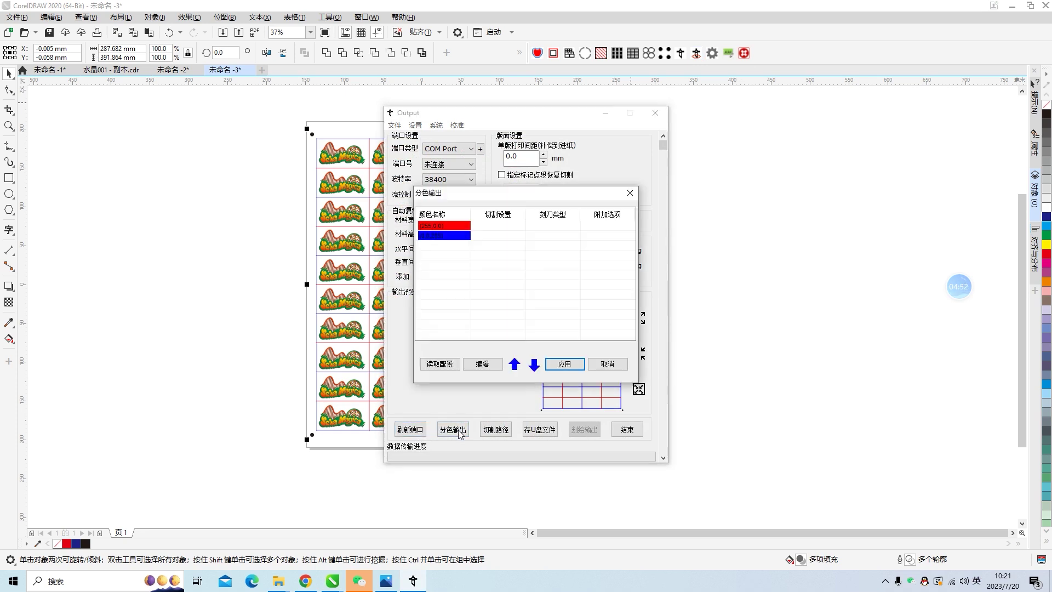
drag(524, 207, 773, 214)
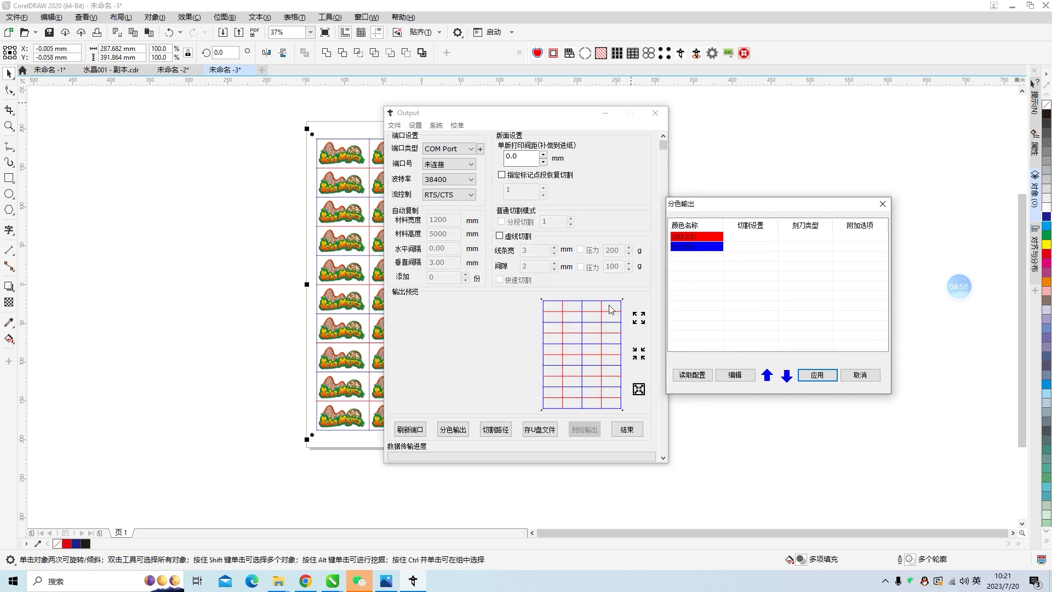
- Assign knife 1 (刀1, command P0;) to the red (255,0,0) cutting lines
click(701, 238)
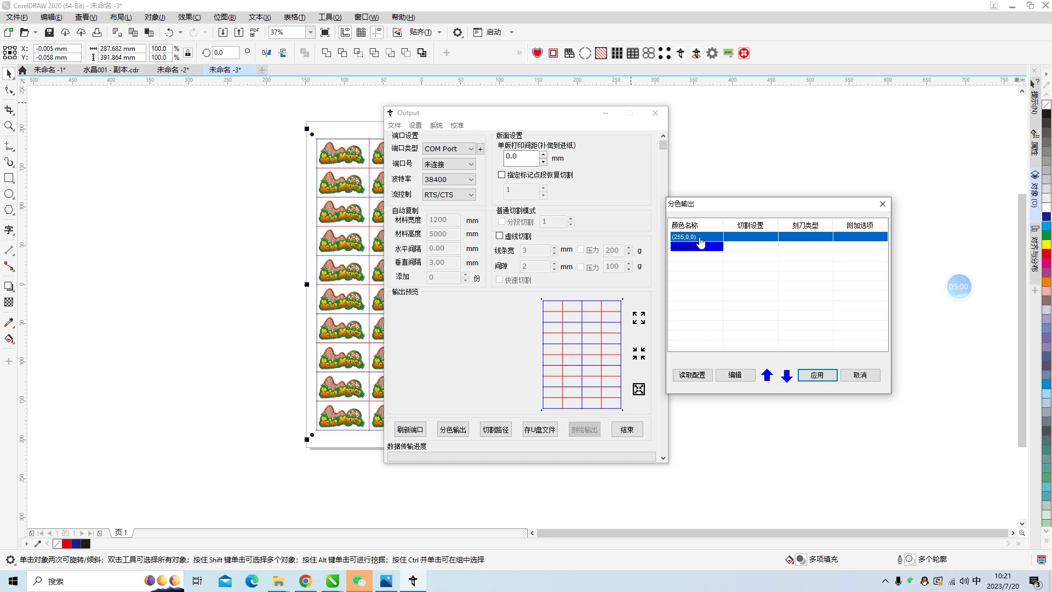
click(715, 241)
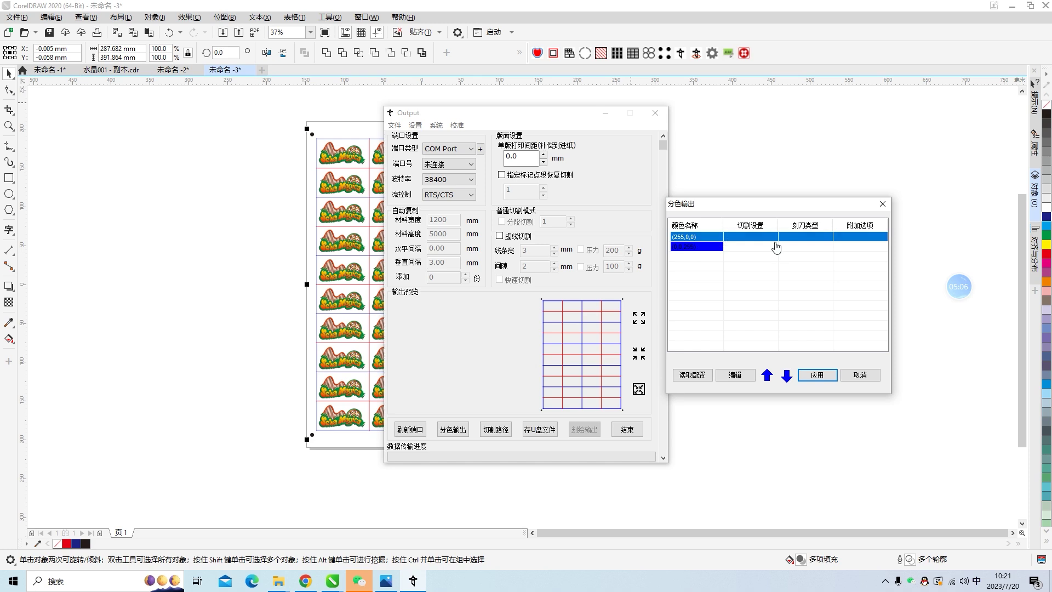
click(736, 375)
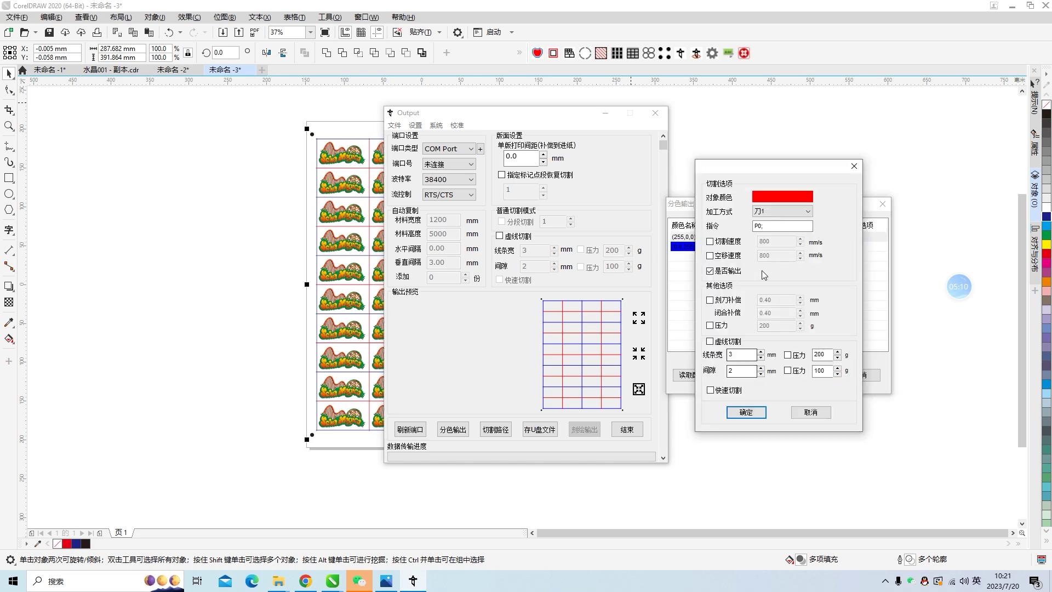
click(792, 212)
click(773, 220)
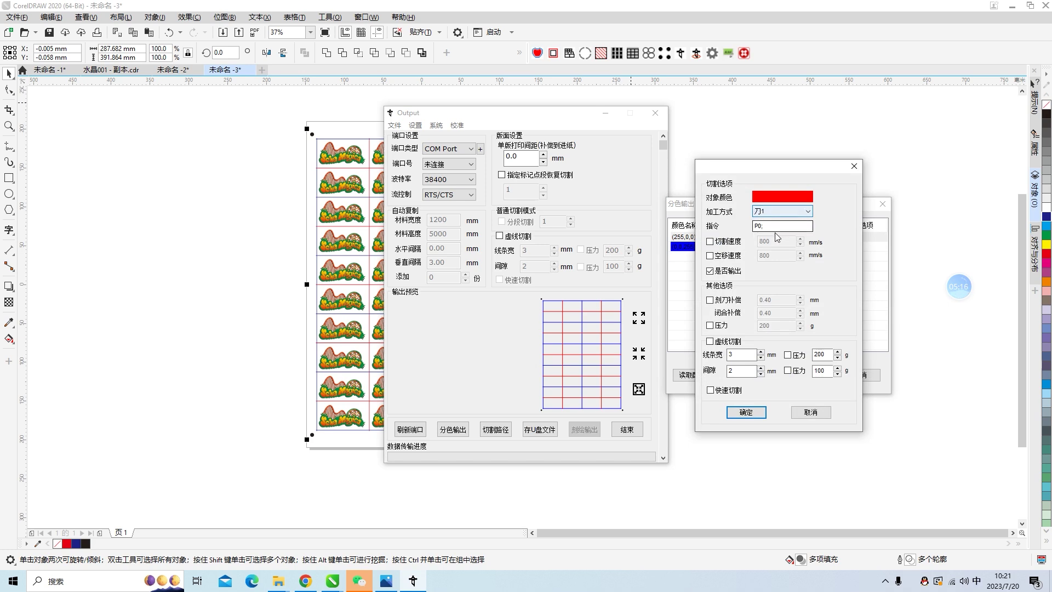
click(758, 416)
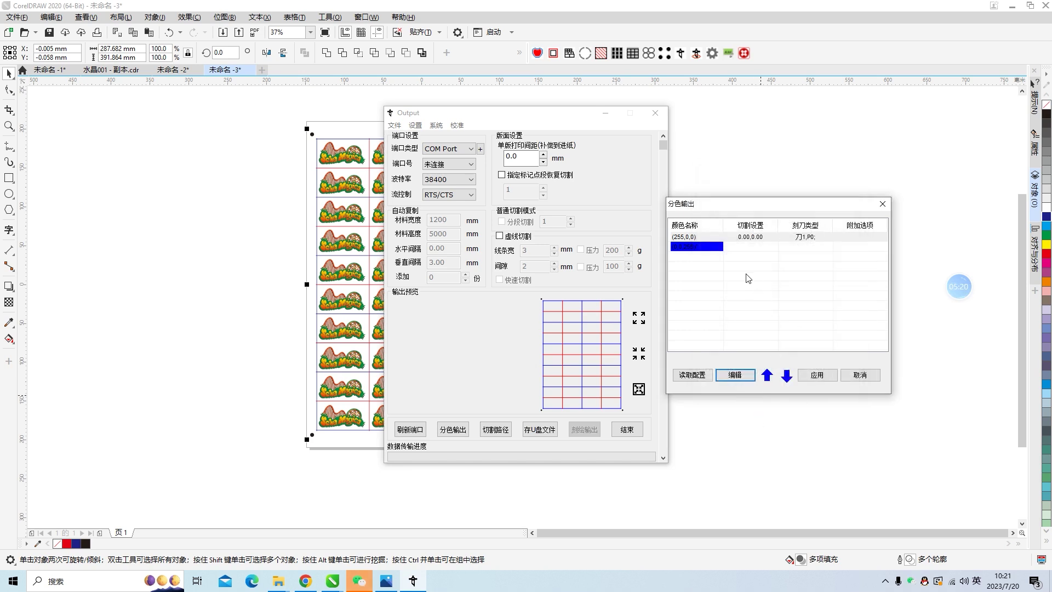
- Assign knife 2 (刀2, command P1;) to the blue (0,0,255) cutting lines and apply the color-separation settings
click(707, 251)
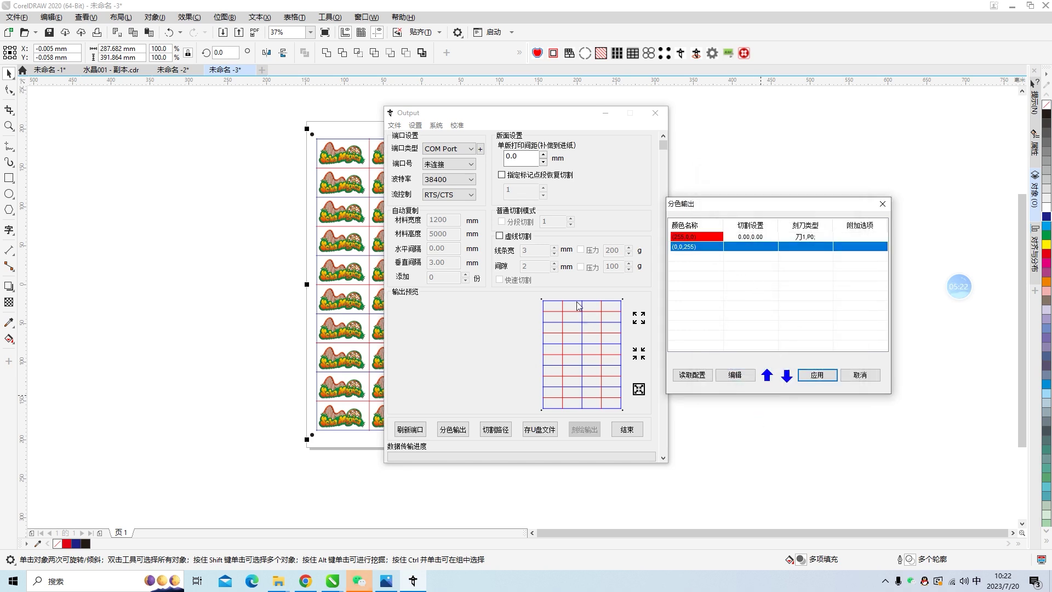
click(747, 378)
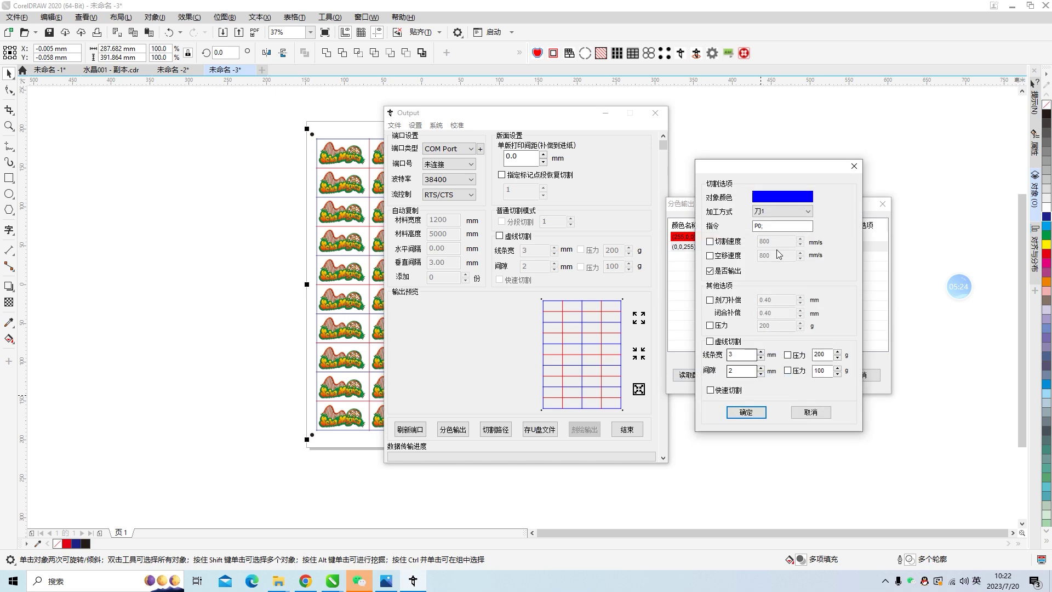
click(795, 214)
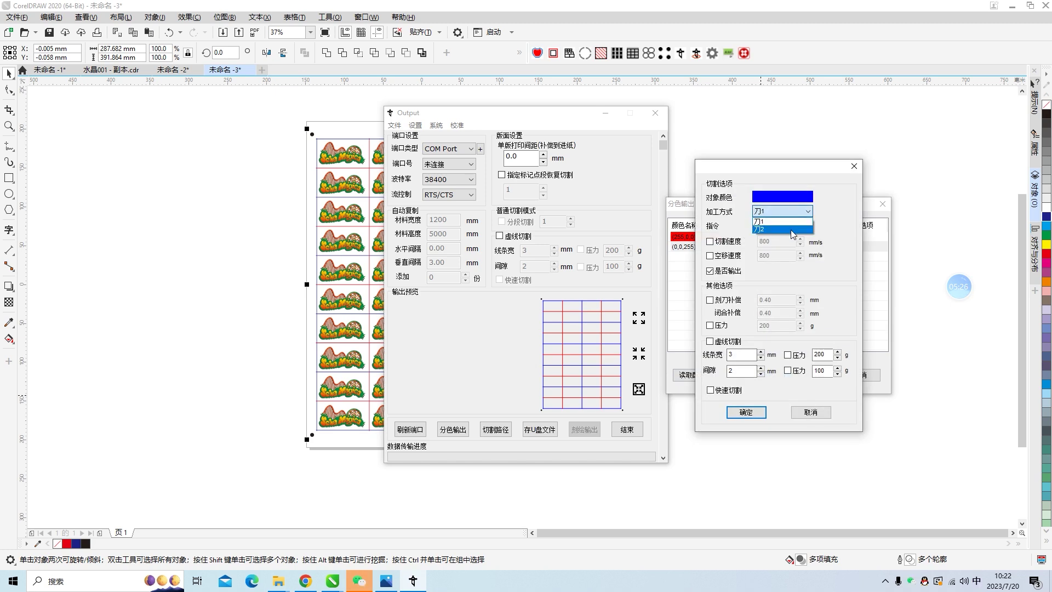
click(792, 230)
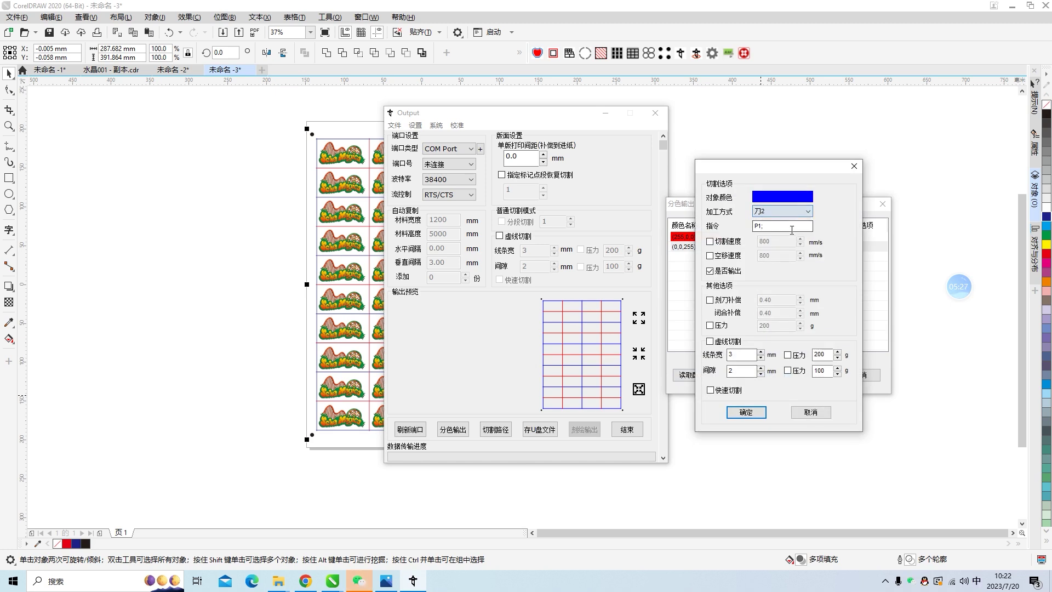
click(754, 415)
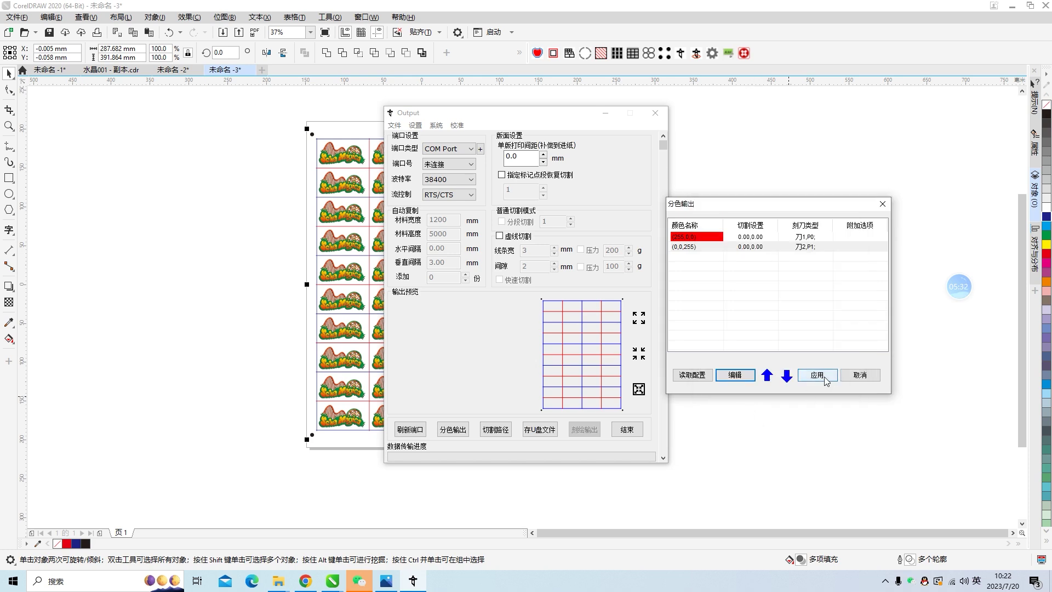
click(817, 375)
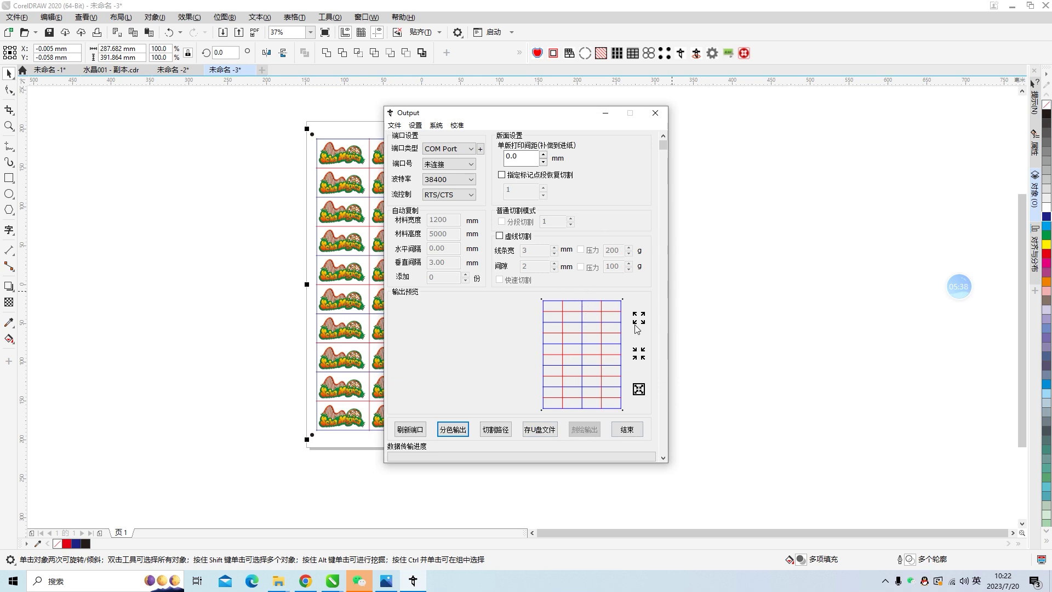
- Save the cutting job for the USB drive as a PLT file named 半透全透 on the desktop
click(550, 428)
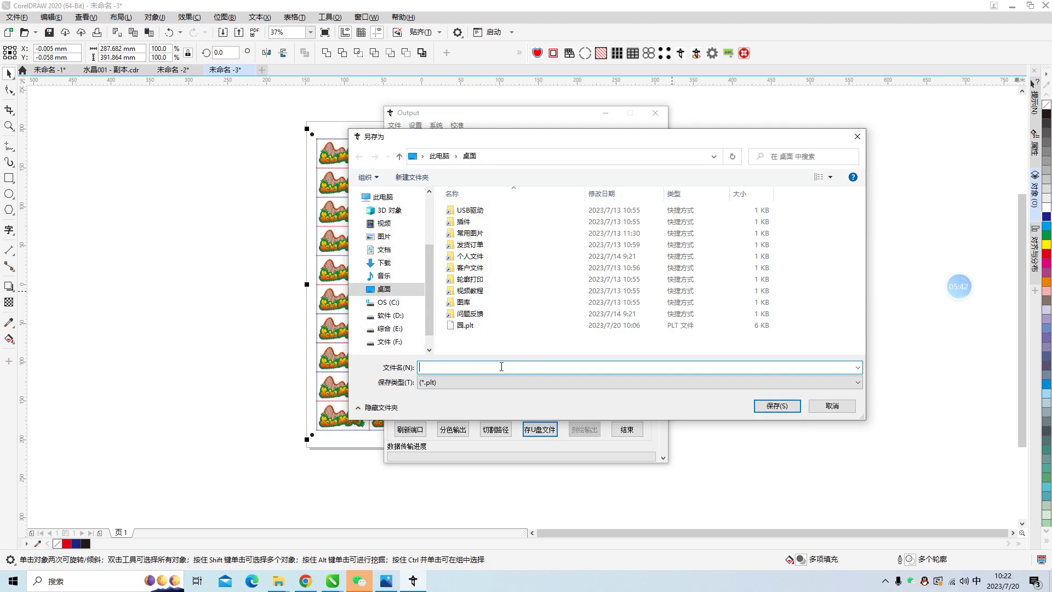
key(BackSpace)
key(BackSpace)
key(BackSpace)
text(bantou)
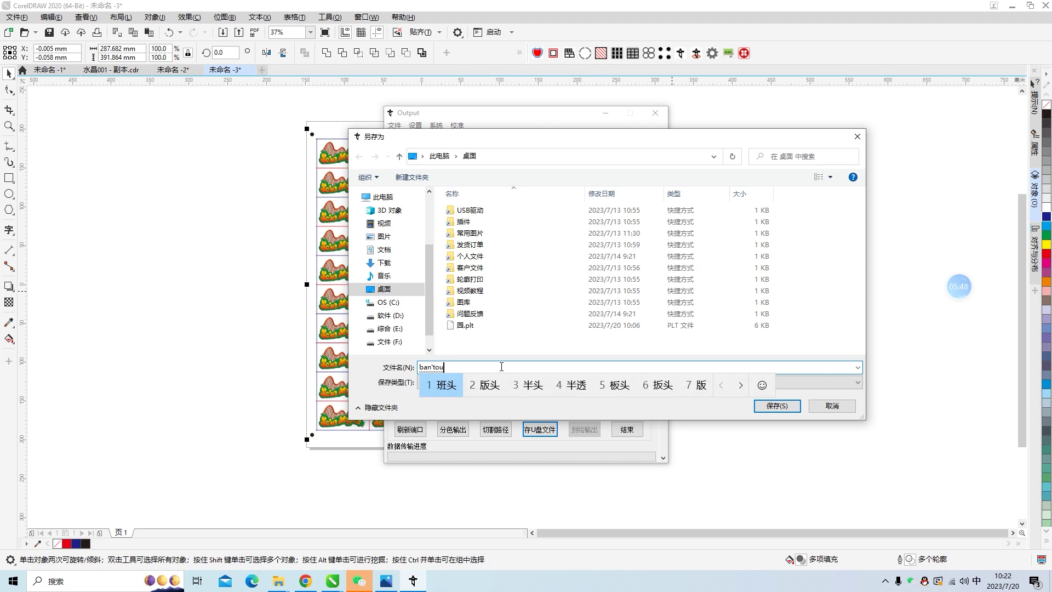
text(4)
text(quan)
text(t)
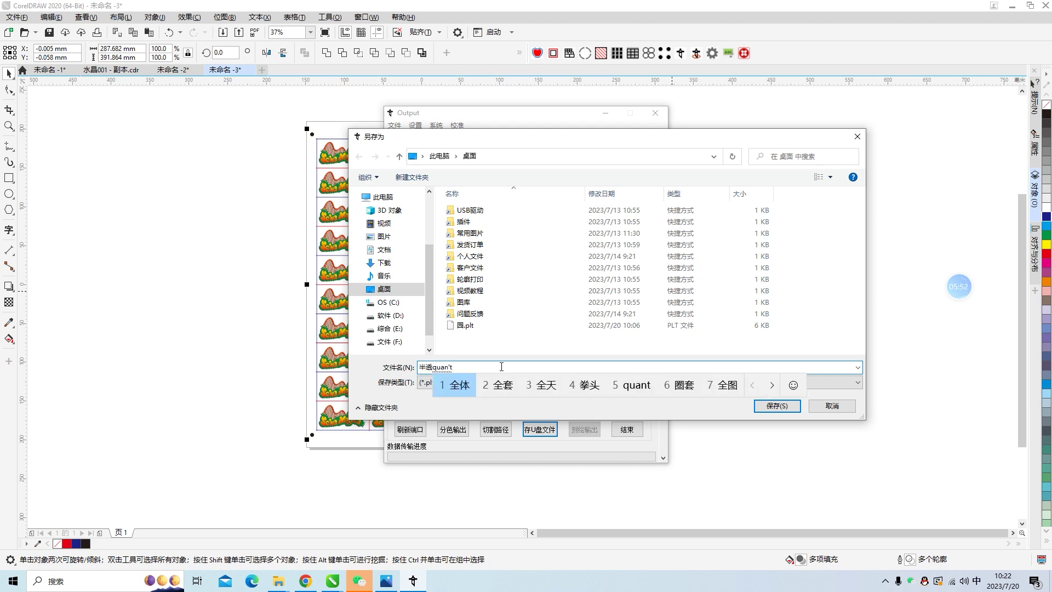
text(ou)
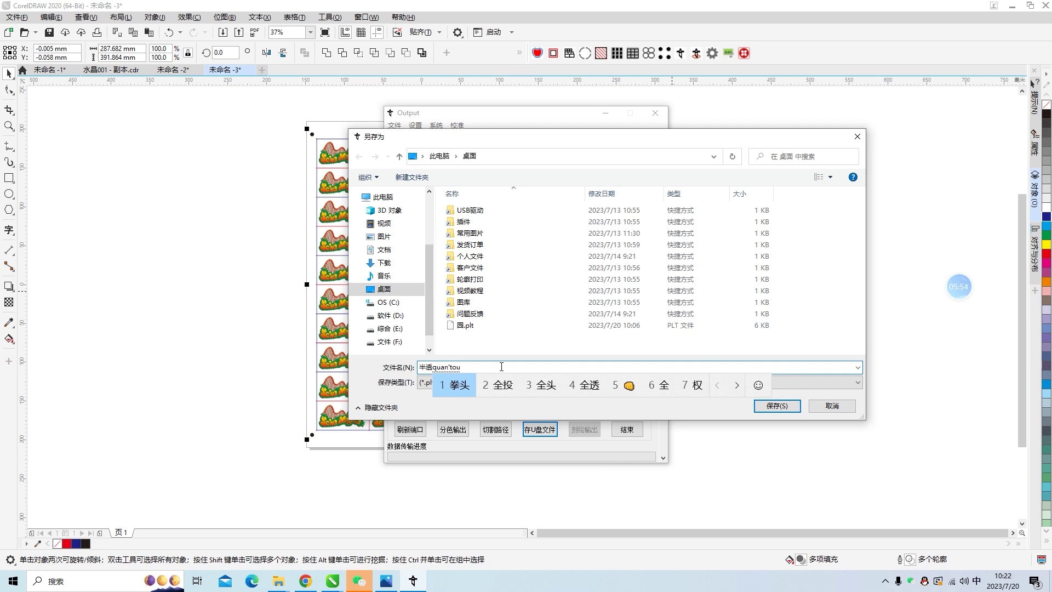
text(4)
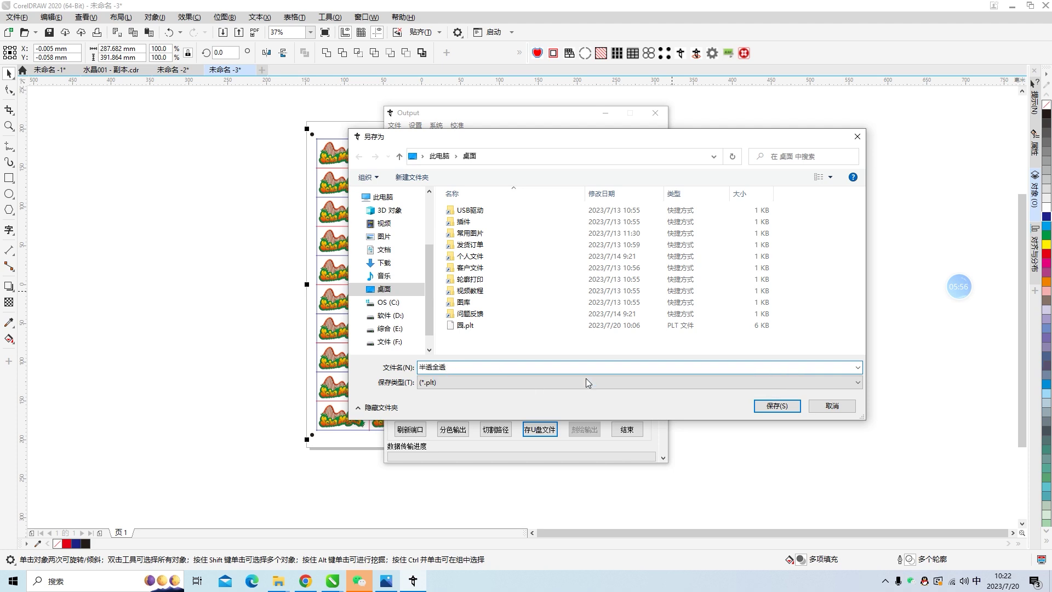
key(shift)
click(775, 406)
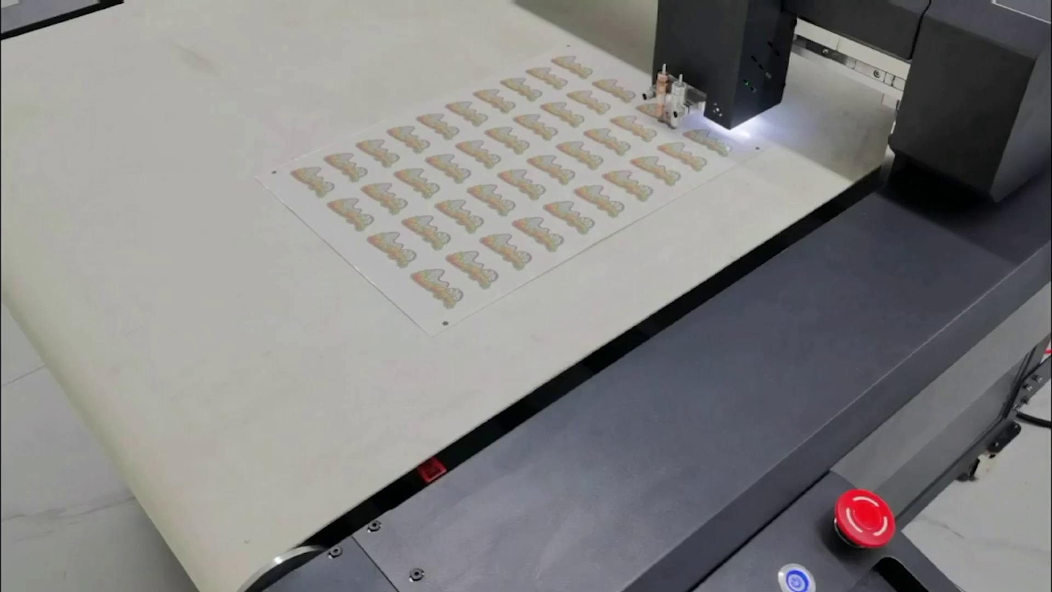